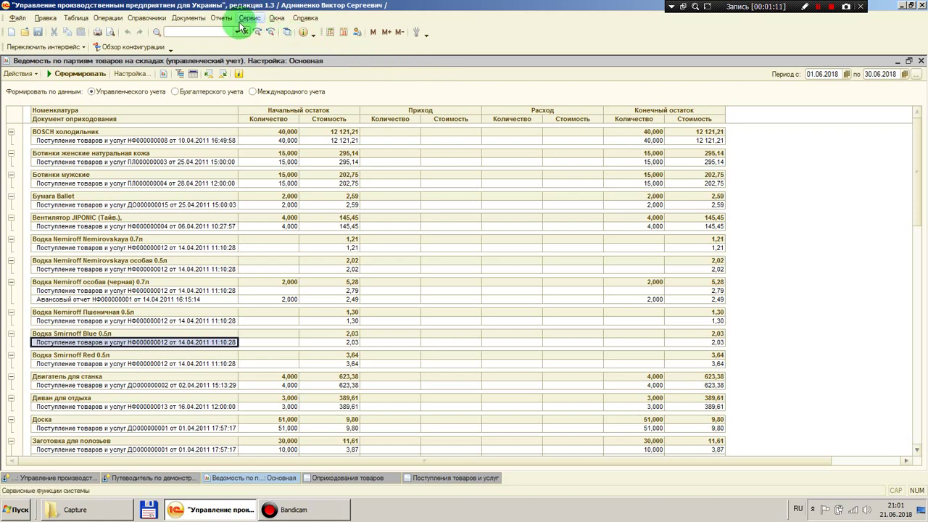
- Open the "Товары на складах" inventory report and set its period to the month Июнь 2018 г
left_click(222, 20)
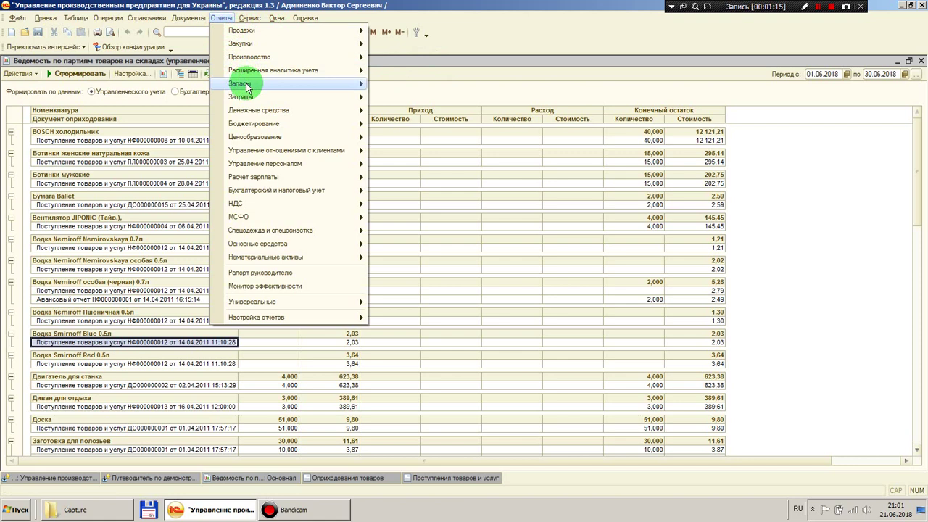
mouse_move(246, 85)
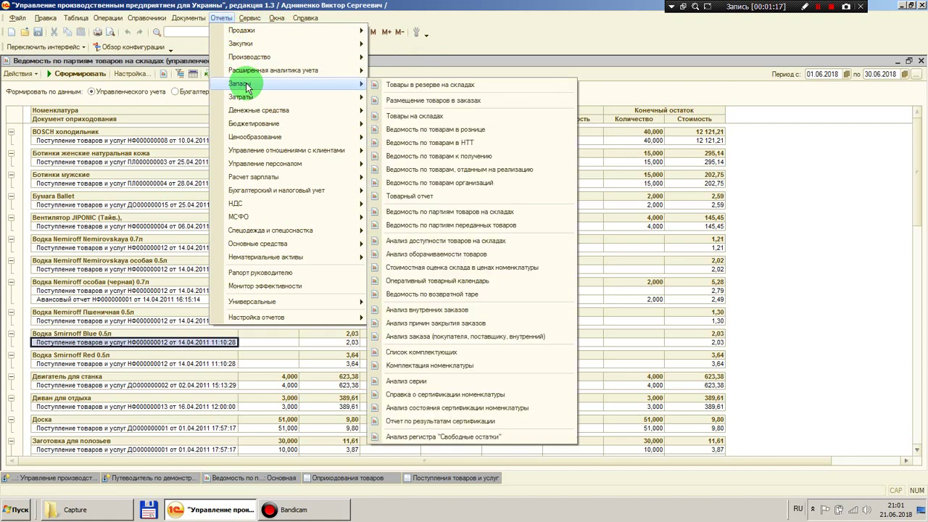
left_click(418, 118)
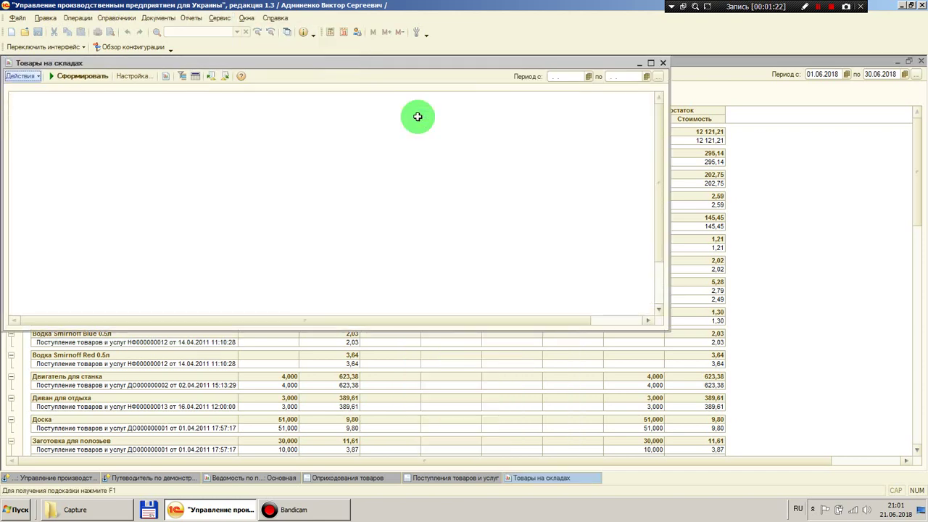
left_click(659, 77)
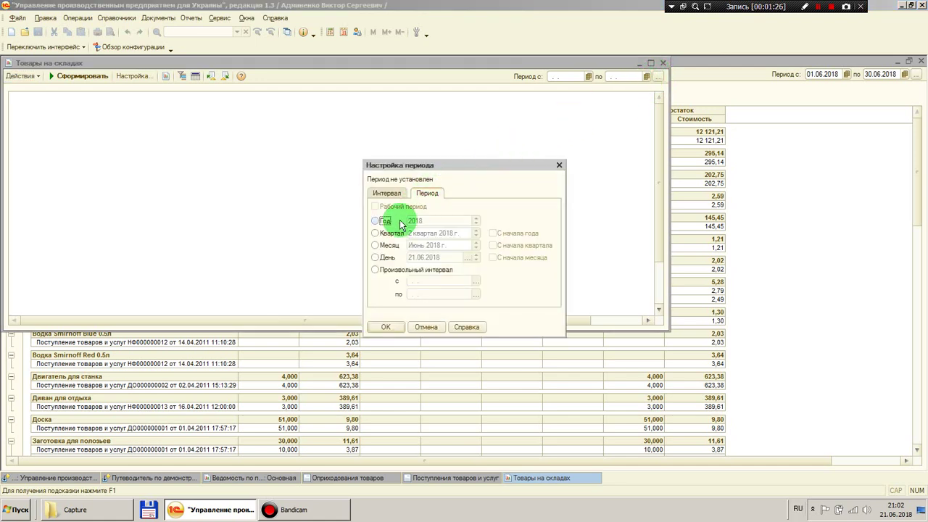
left_click(388, 246)
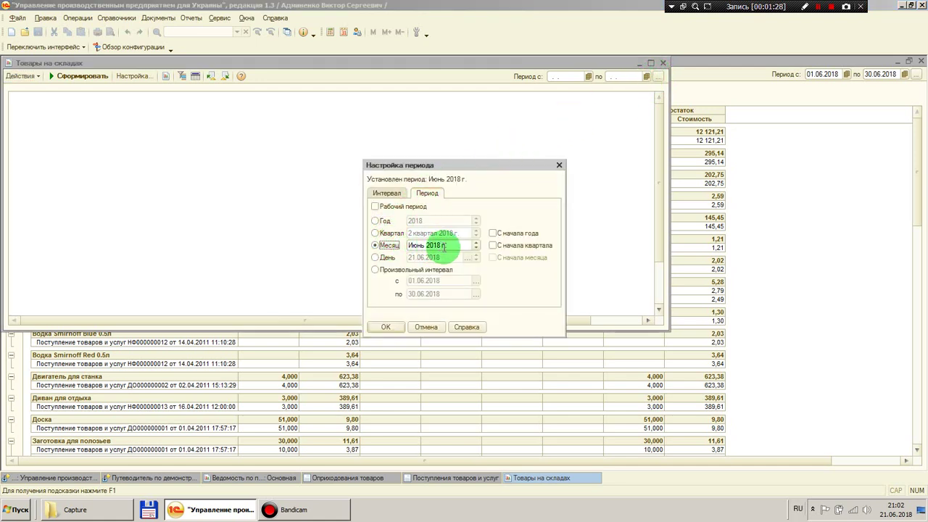
left_click(394, 326)
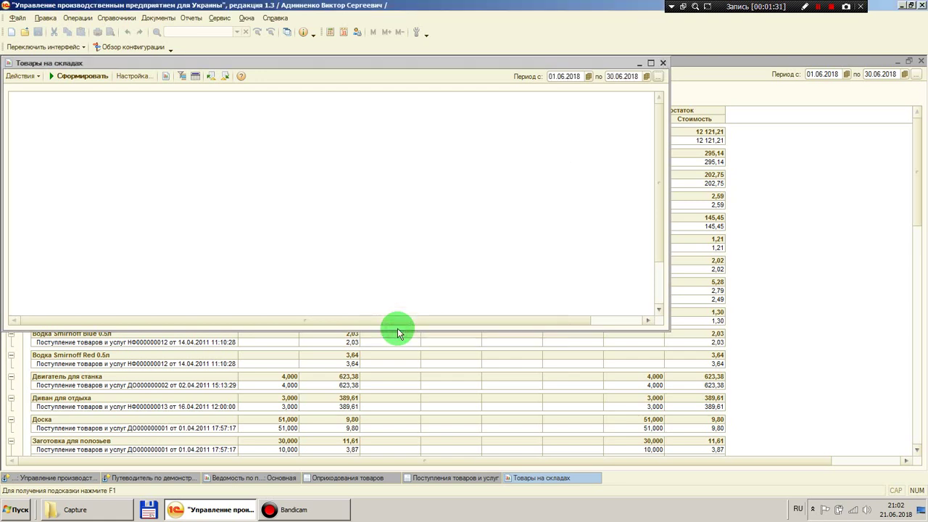
- Review the Склад and Номенклатура row groupings in the report settings, generate the report and maximize its window
left_click(131, 80)
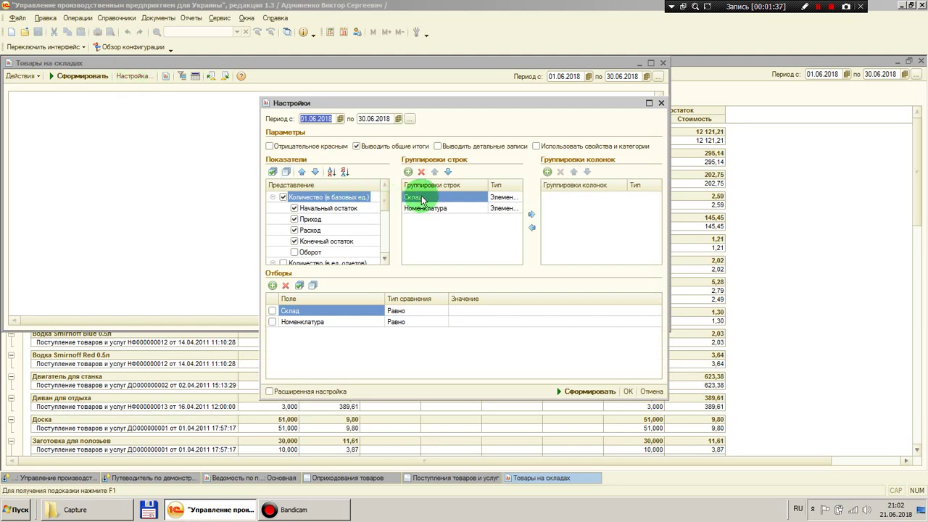
left_click(445, 199)
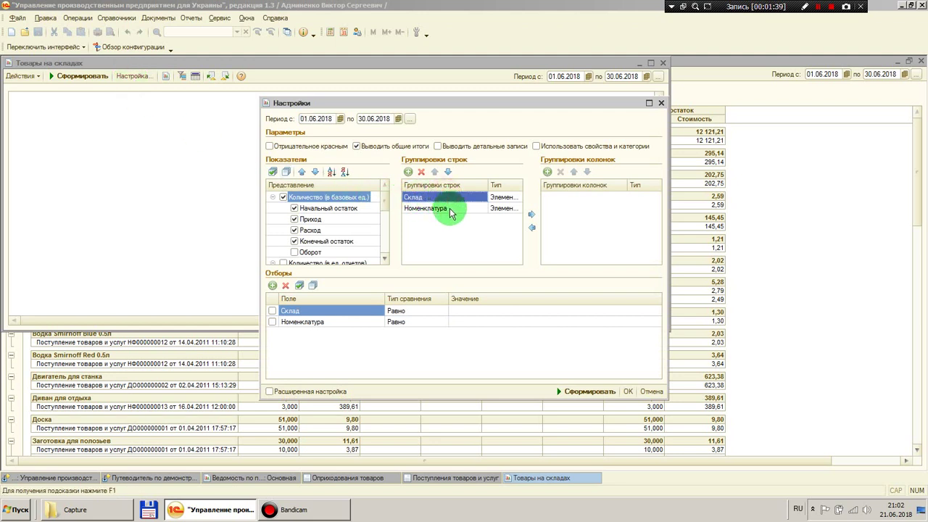
left_click(448, 209)
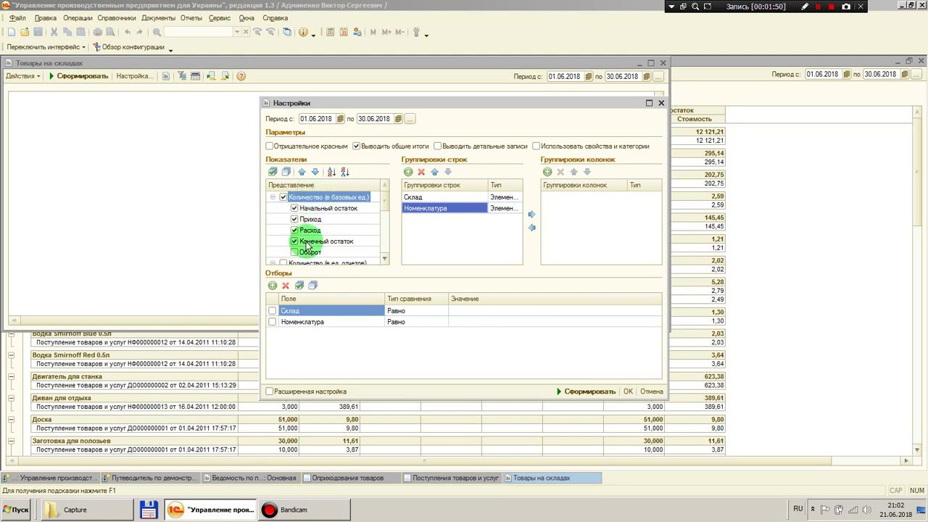
left_click(583, 391)
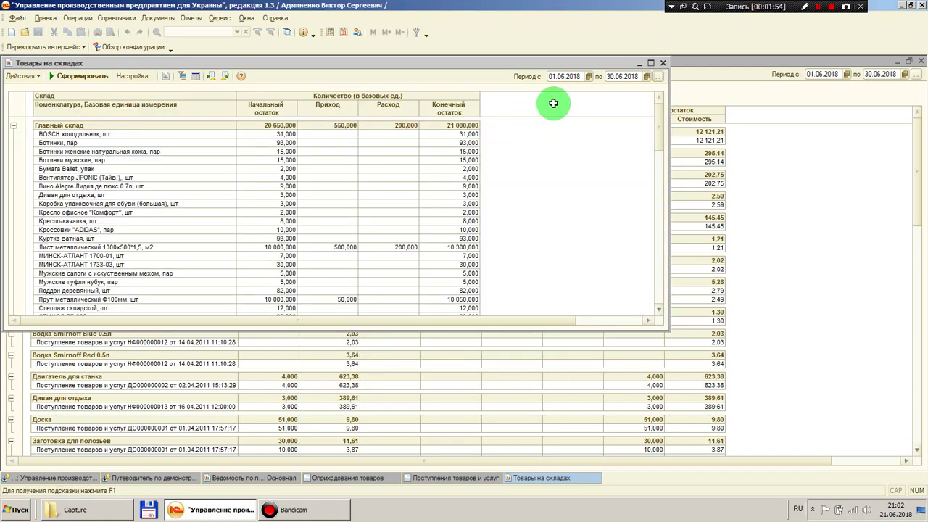
left_click(650, 63)
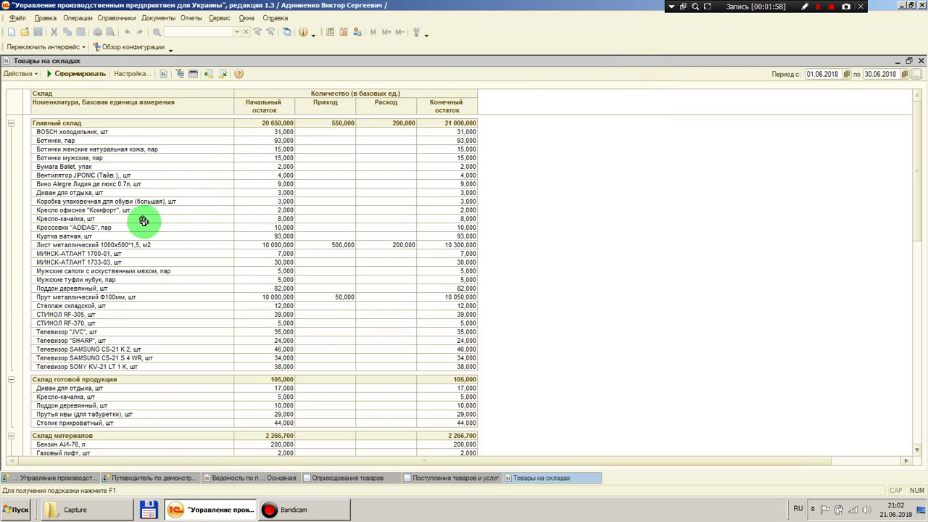
- Collapse the report's row groups to "Уровень 1" so only the warehouses are listed
left_click(46, 123)
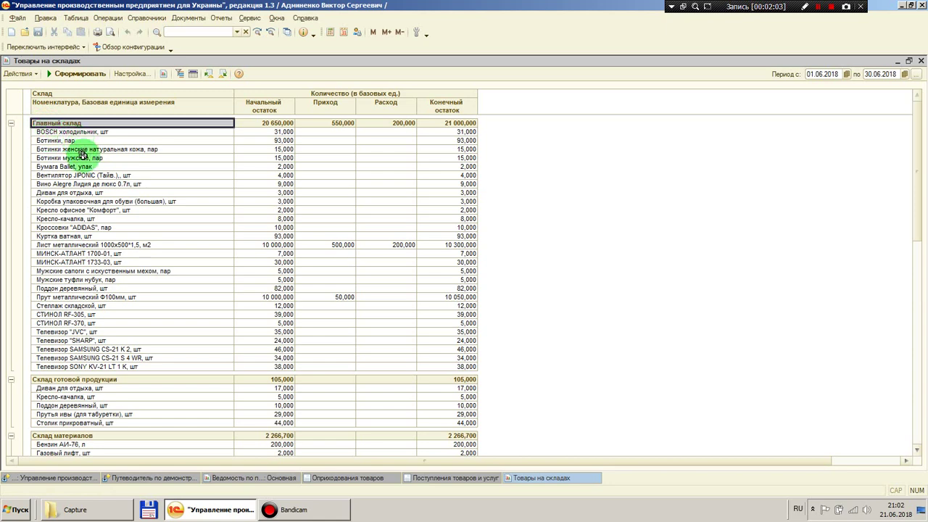
right_click(17, 123)
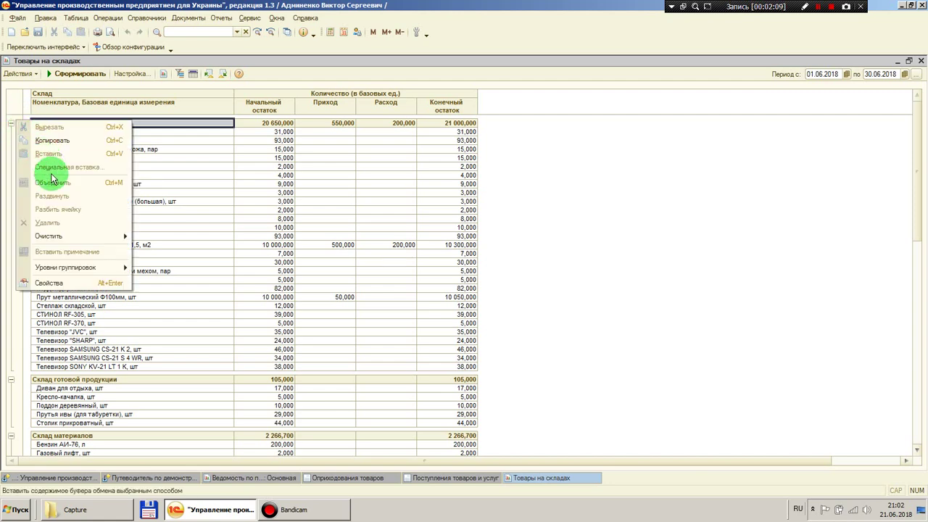
left_click(89, 268)
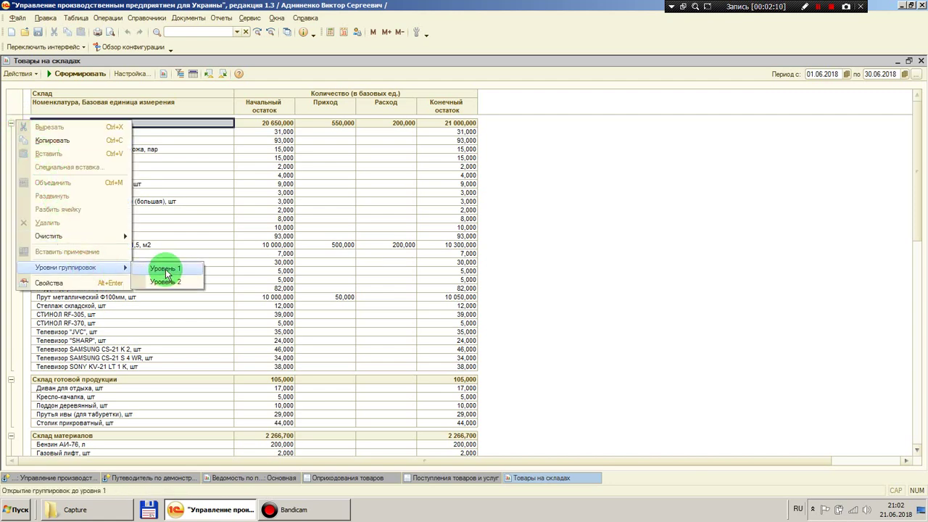
left_click(165, 269)
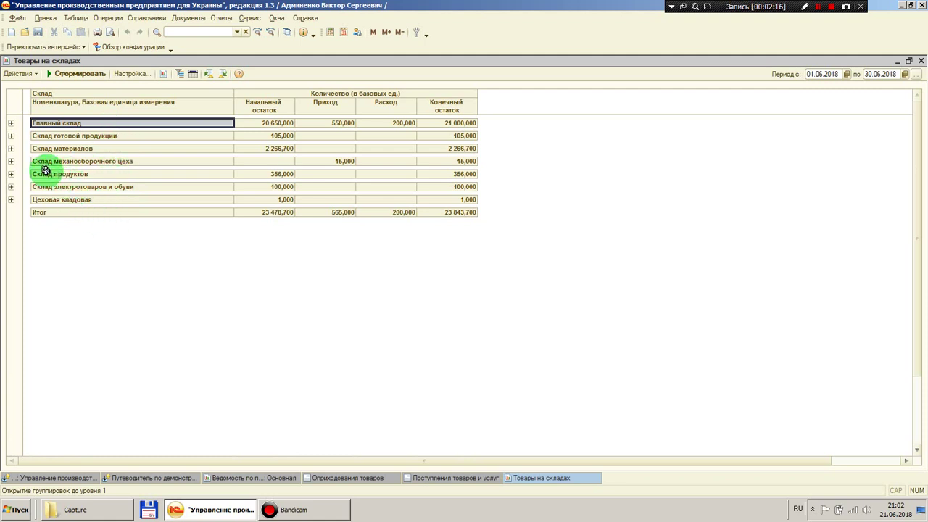
- Expand the "Главный склад" group, and expand all row groups to "Уровень 2"
left_click(11, 123)
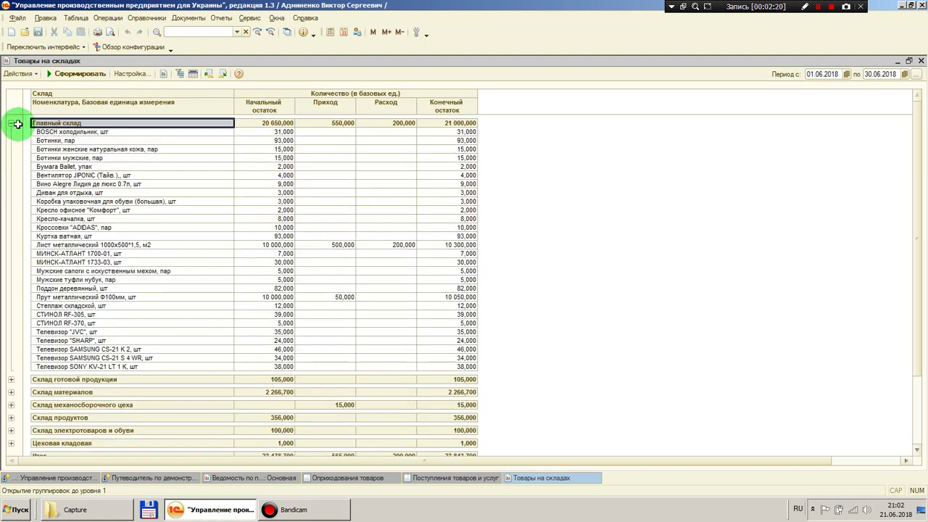
right_click(15, 110)
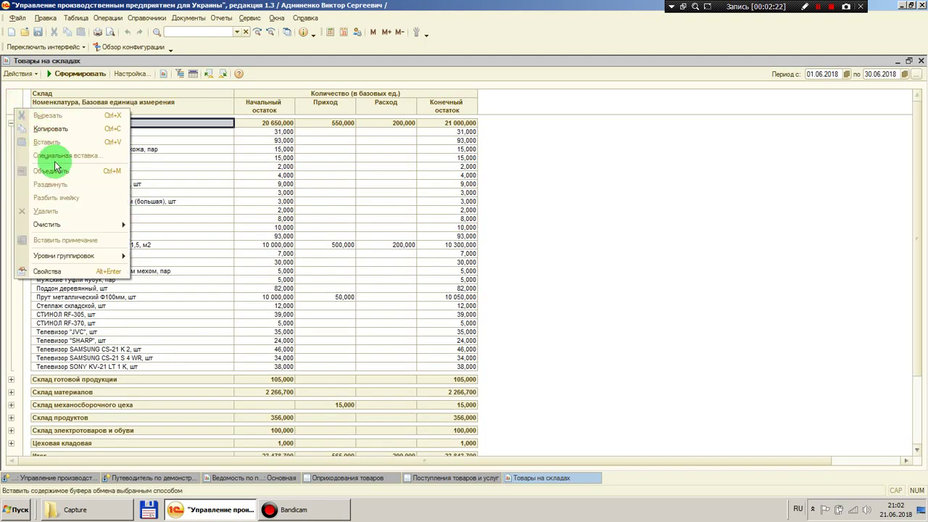
mouse_move(97, 255)
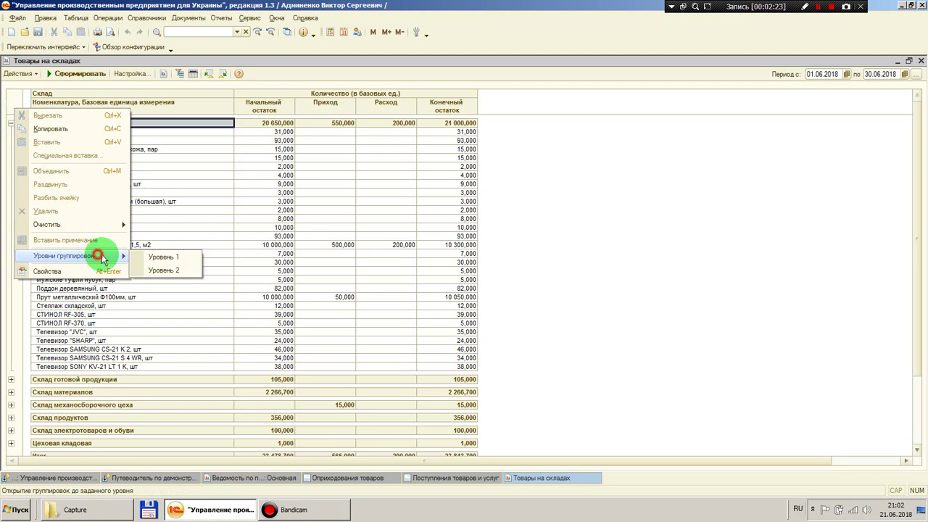
left_click(158, 271)
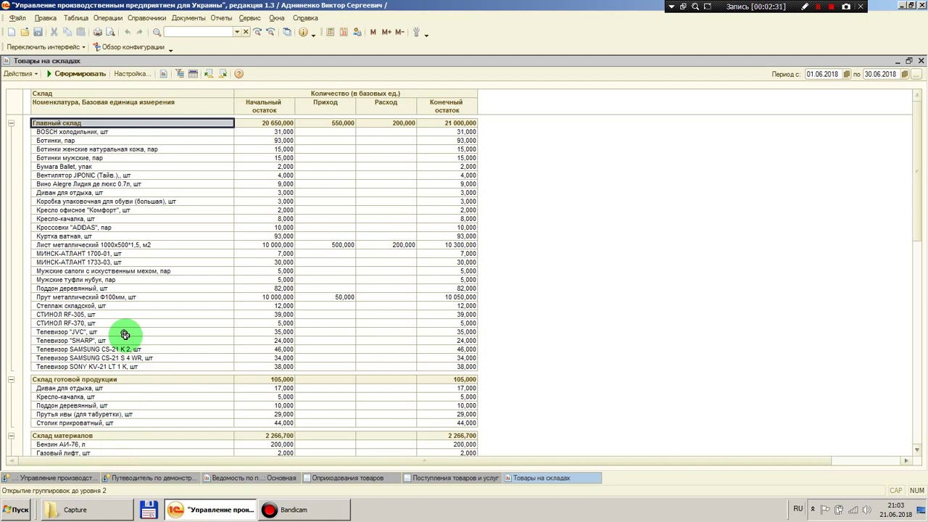
- Examine the opening balance, receipt and closing balance of "Прут металлический Ф100мм" against the report's start and end dates
left_click(142, 297)
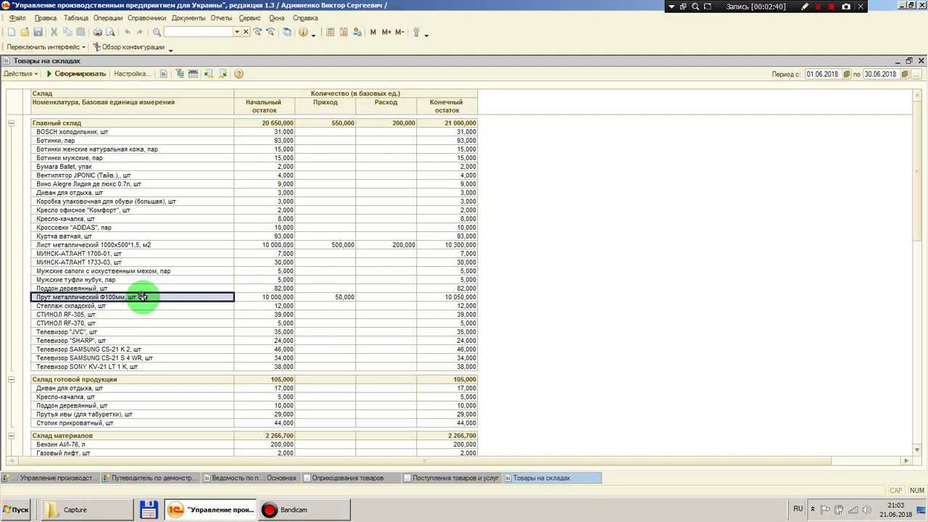
left_click(269, 297)
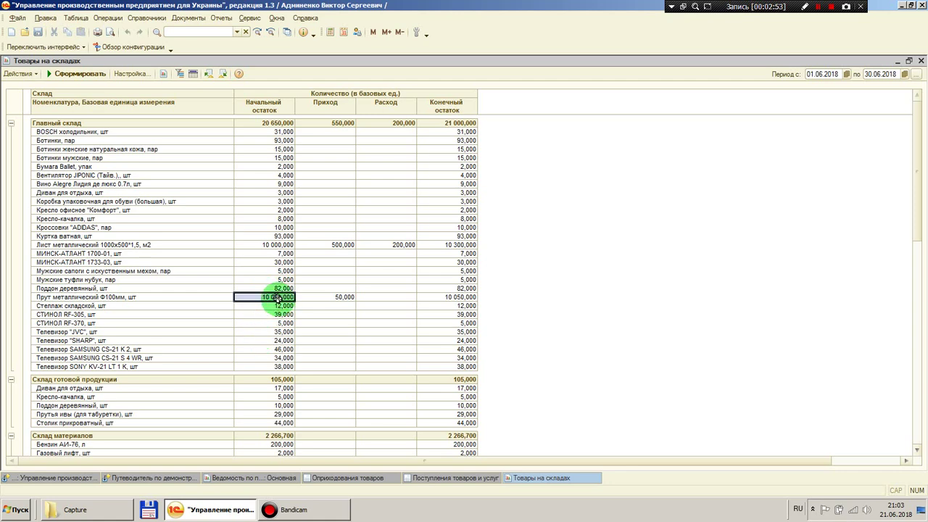
left_click(346, 298)
left_click(457, 298)
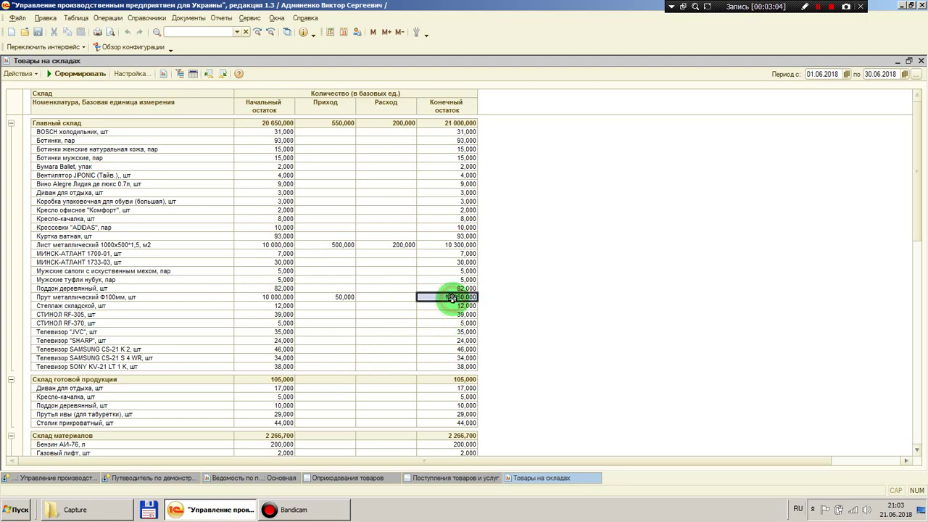
left_click(879, 74)
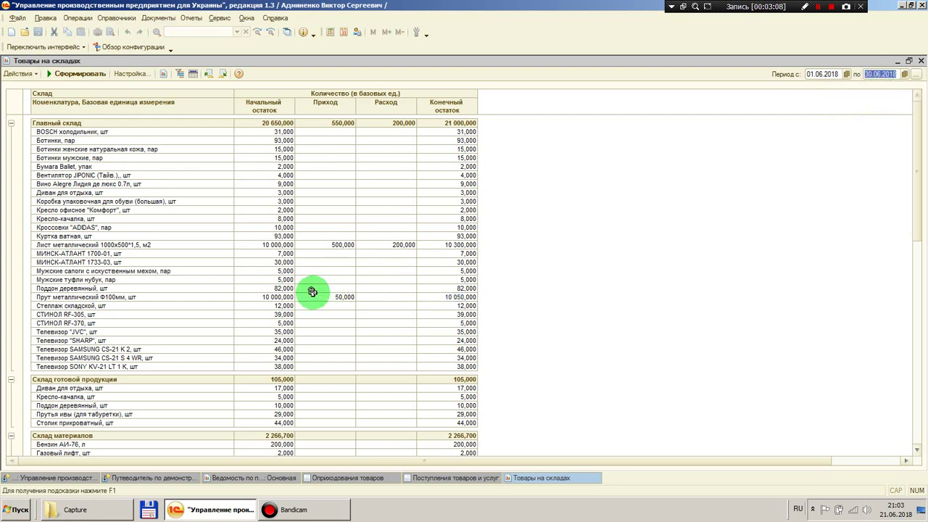
left_click(277, 298)
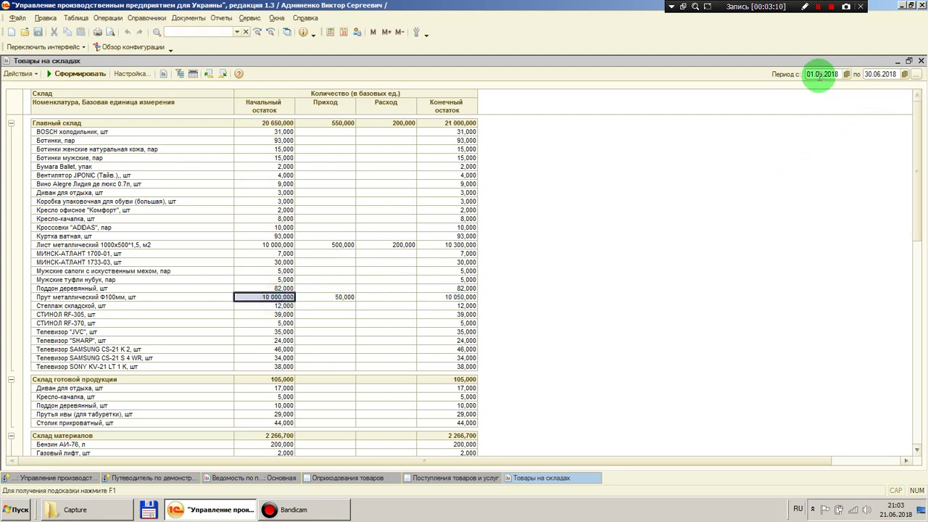
left_click(819, 74)
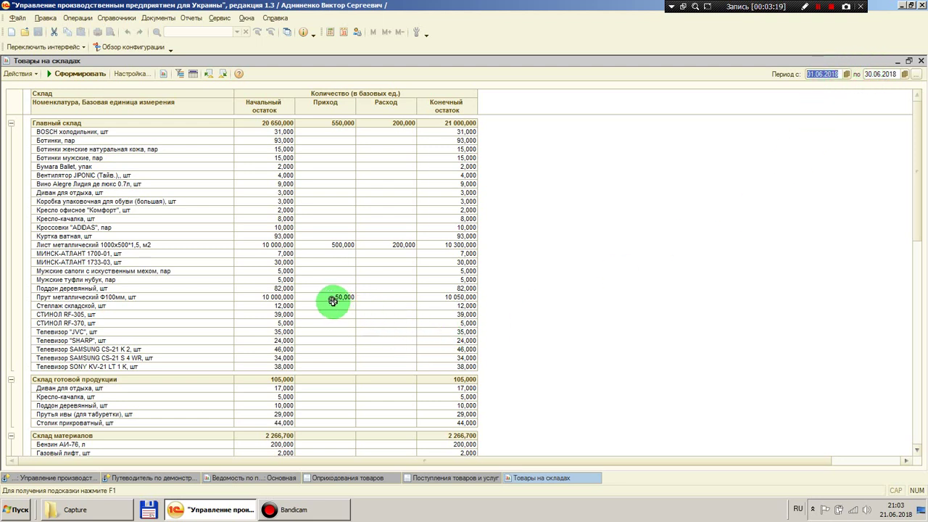
left_click(275, 297)
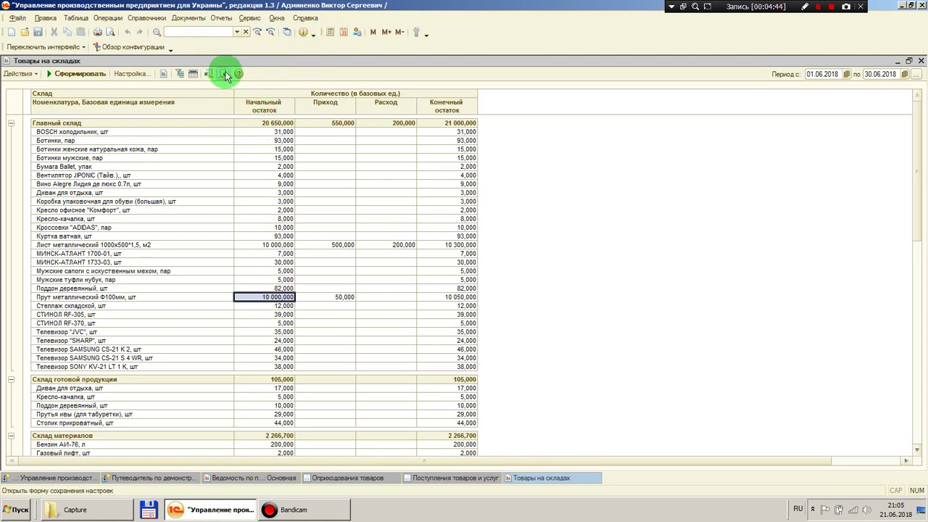
- Open the "Оприходование товаров" document list from inventory management and create a new goods receipt document
left_click(189, 19)
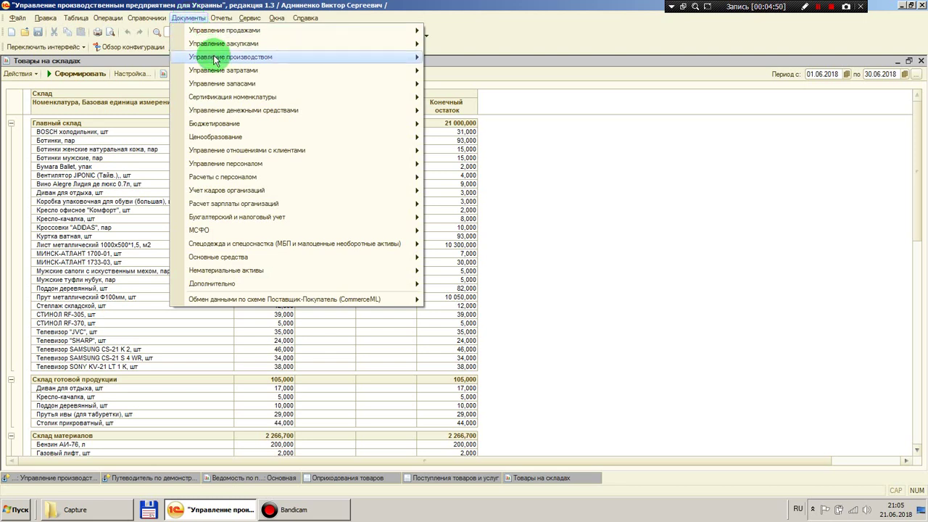
left_click(234, 84)
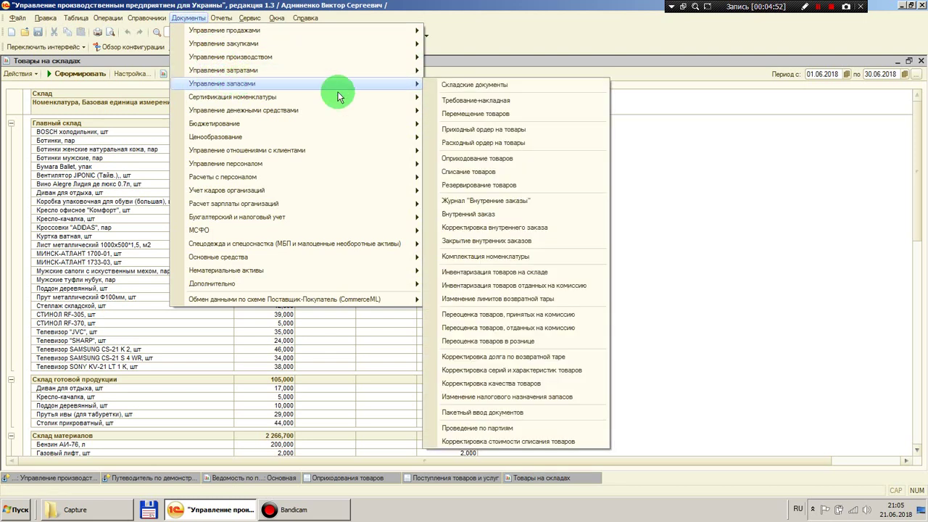
left_click(488, 159)
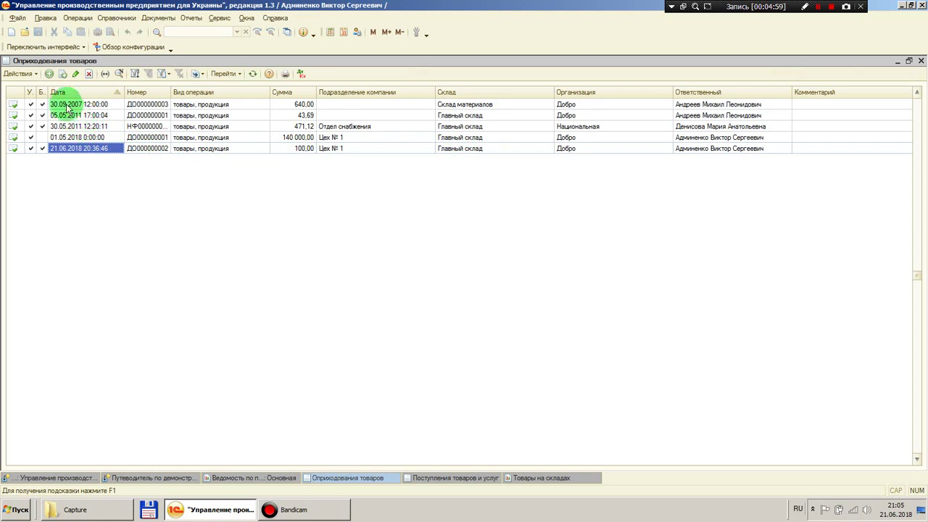
left_click(50, 76)
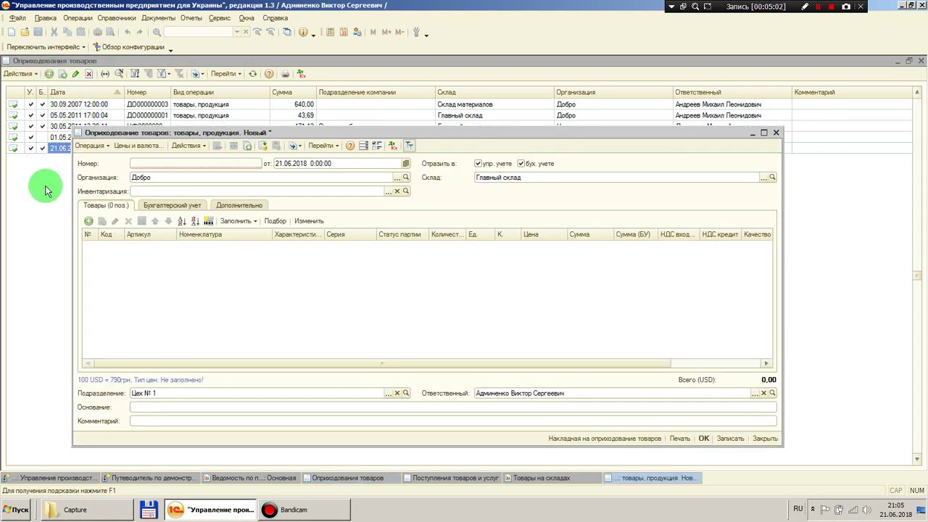
- Check the Организация, Инвентаризация and Склад fields in the header of the new goods receipt document
double_click(148, 176)
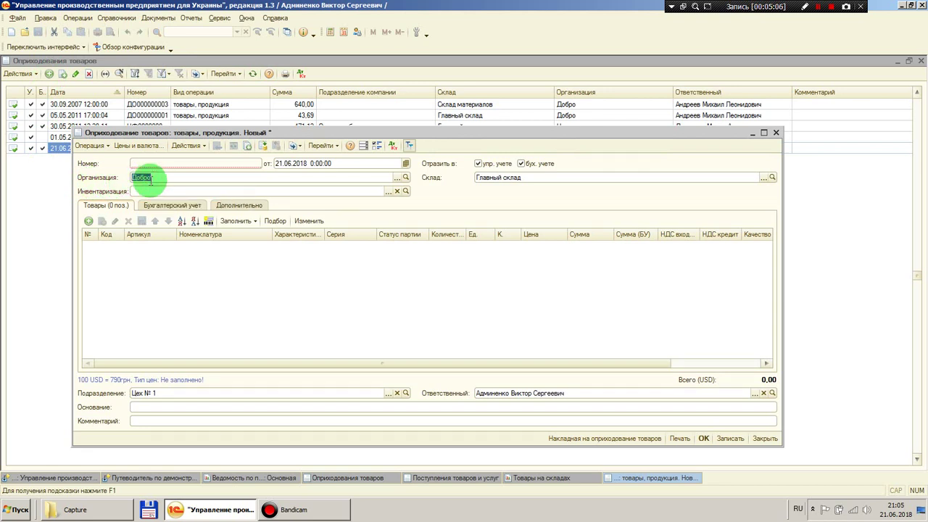
left_click(151, 190)
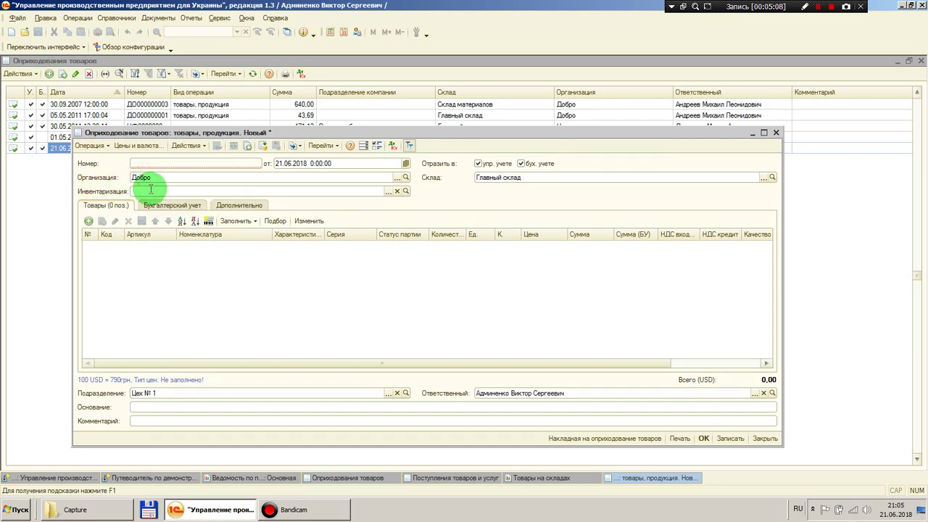
double_click(508, 178)
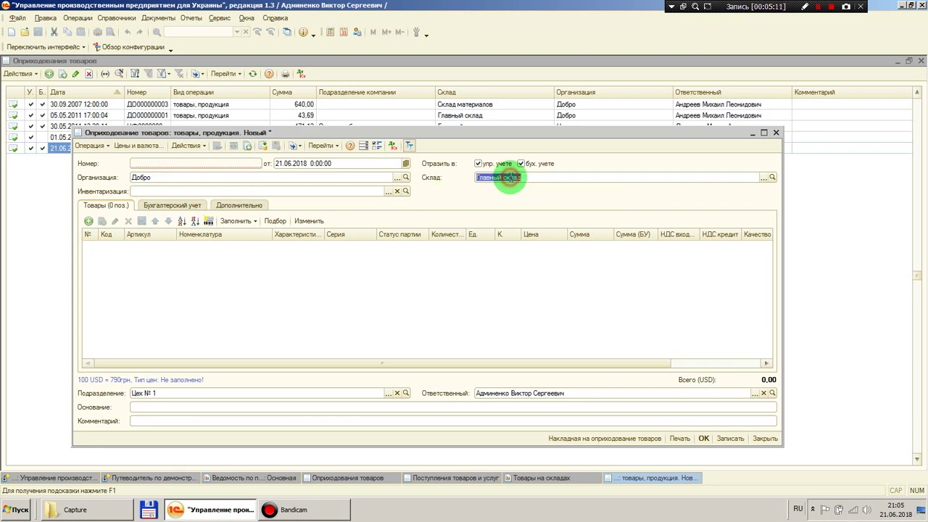
left_click(327, 177)
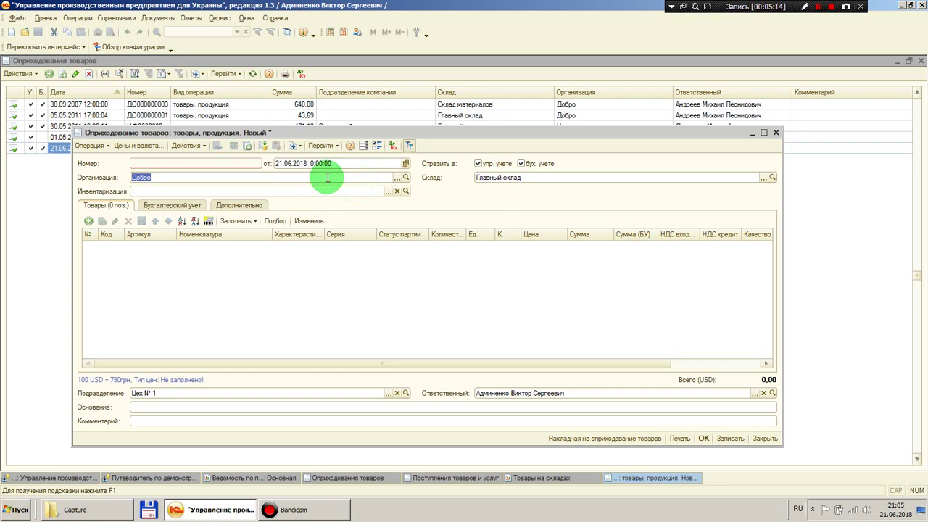
left_click(504, 178)
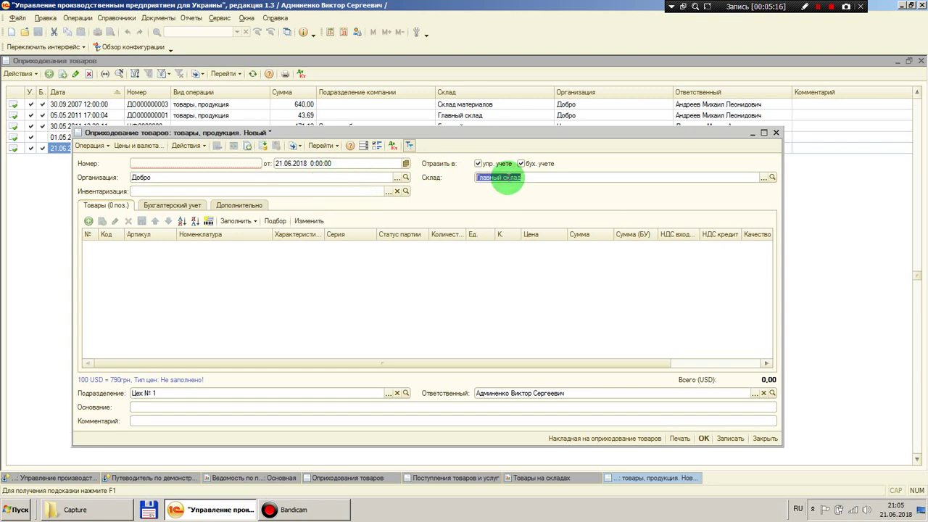
- Review the organization and warehouse selected for the new goods receipt, along with its inventory reference
left_click(358, 192)
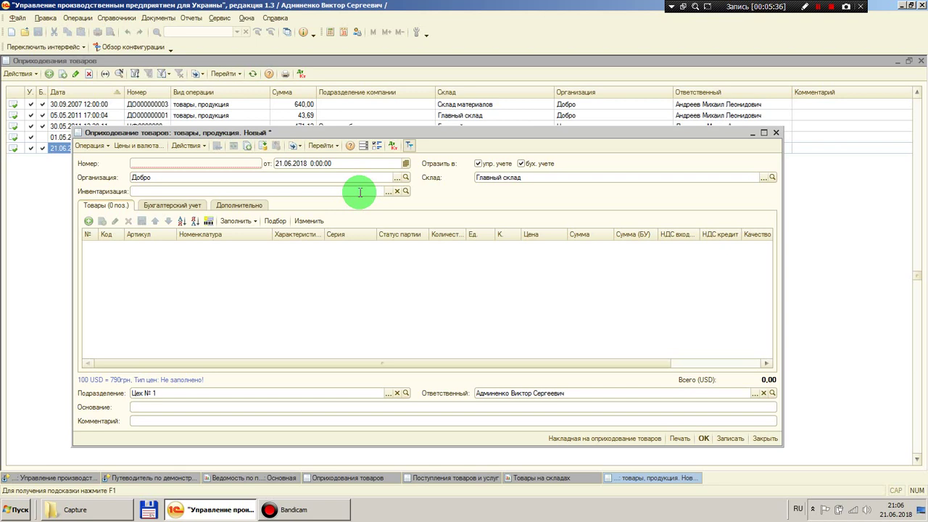
double_click(145, 177)
double_click(496, 177)
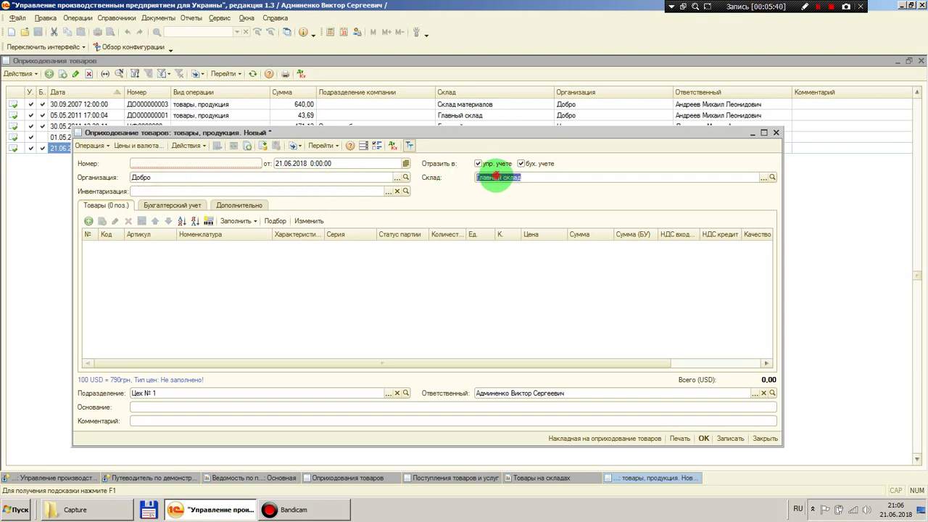
double_click(145, 177)
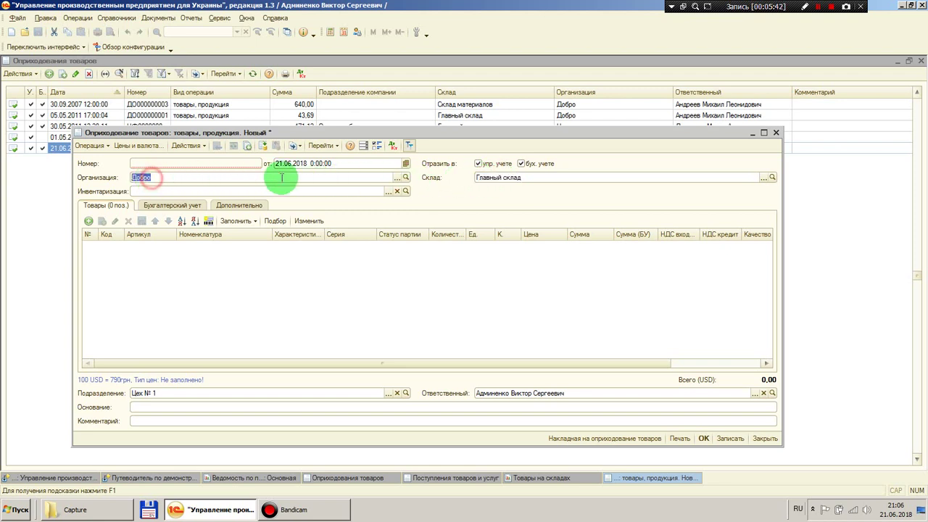
double_click(500, 178)
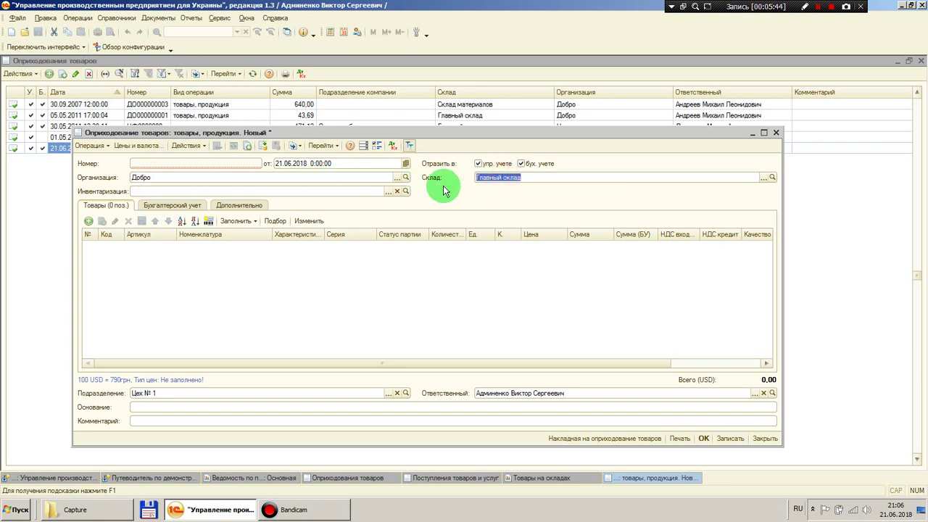
left_click(197, 264)
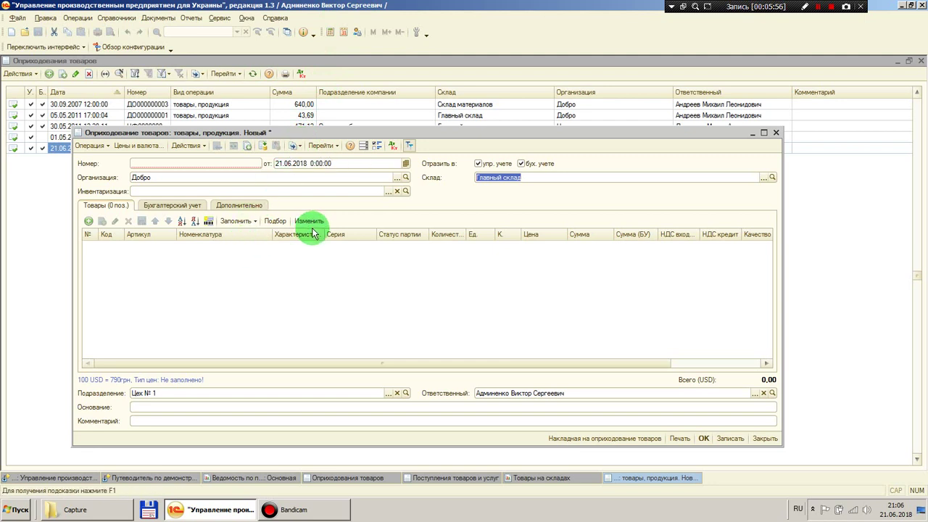
double_click(156, 178)
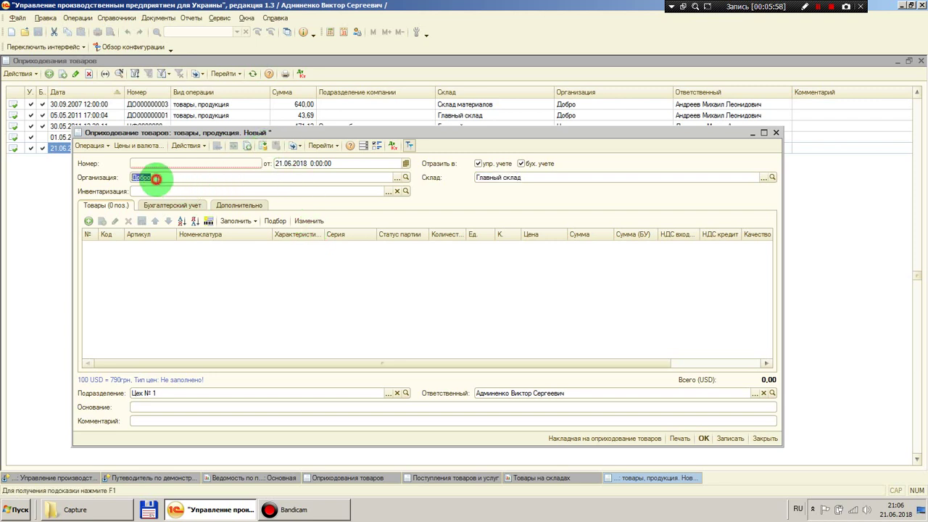
left_click(521, 178)
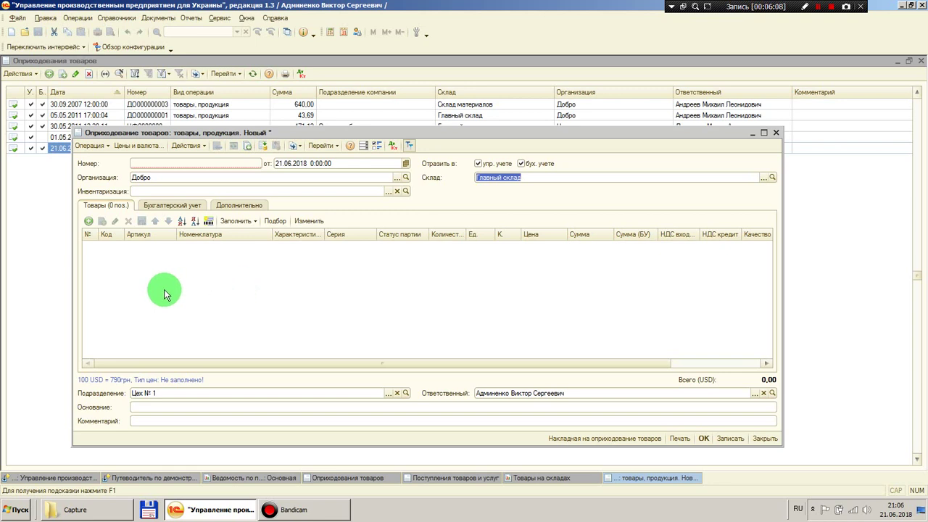
- Add a goods row for item 00342, "Лист металлический 1000х500*1,5", from the "Полуфабрикаты" group, with a quantity of 10
left_click(88, 222)
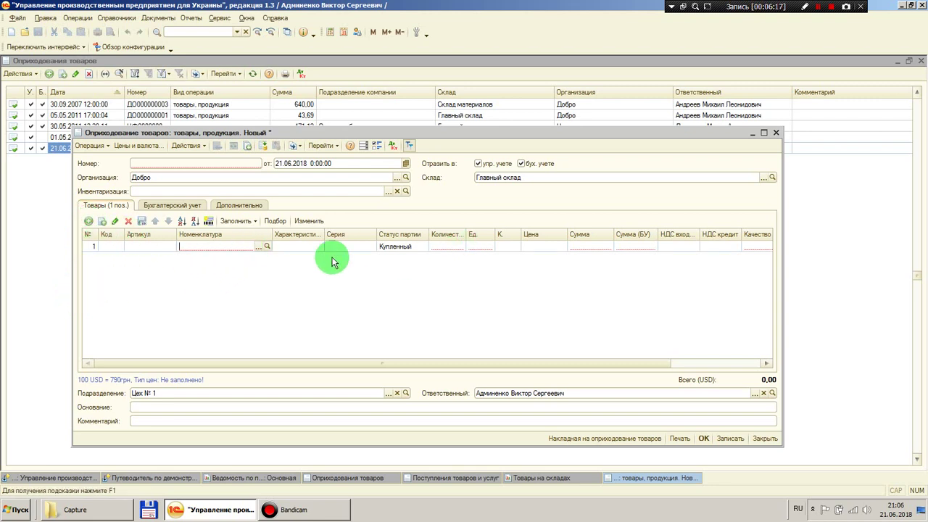
left_click(266, 246)
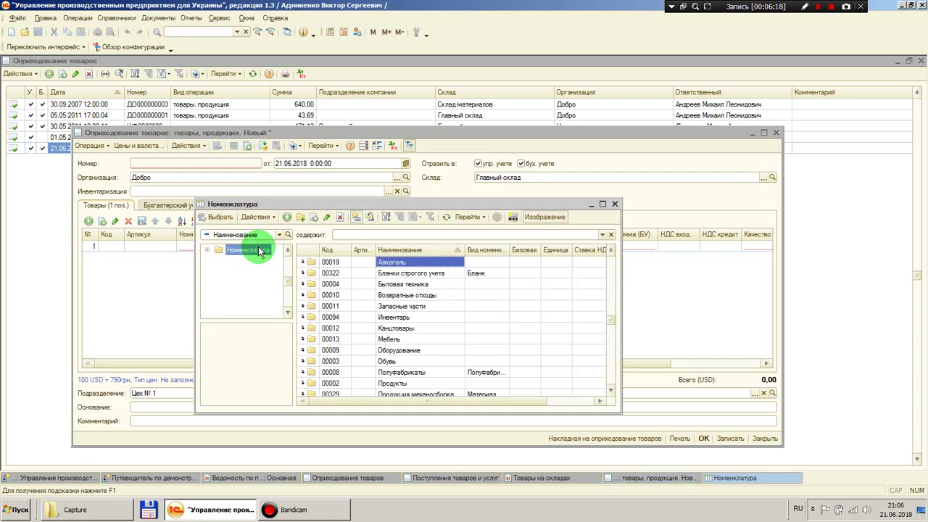
left_click_drag(287, 204, 400, 167)
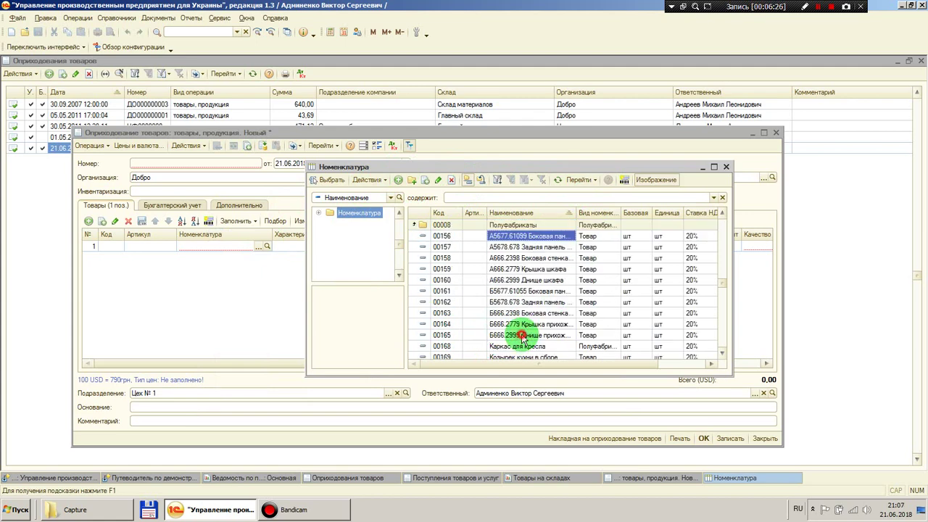
double_click(522, 335)
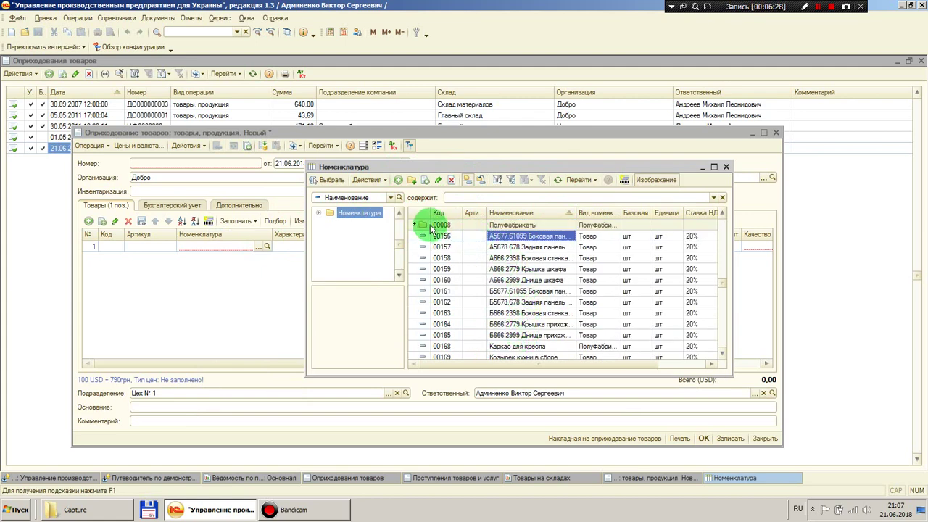
left_click(442, 302)
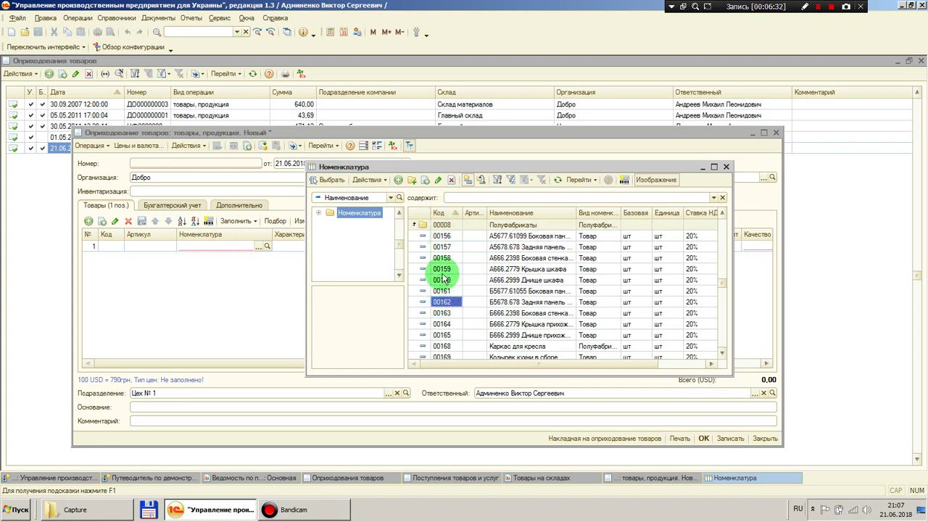
scroll(442, 279, "down", 4)
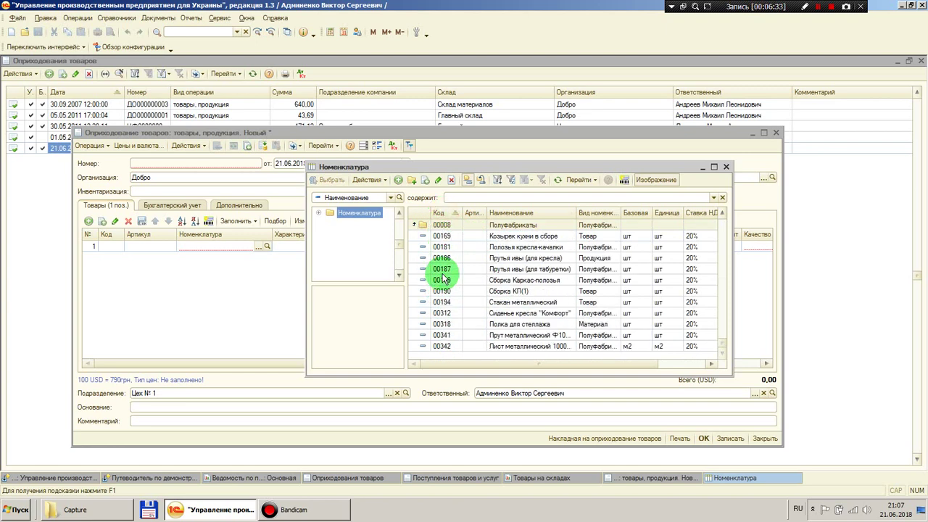
double_click(519, 348)
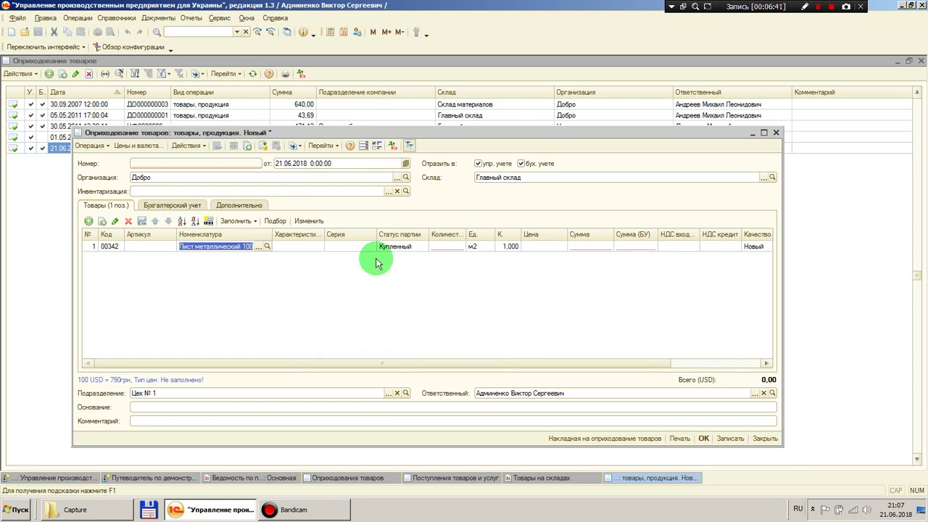
left_click(451, 247)
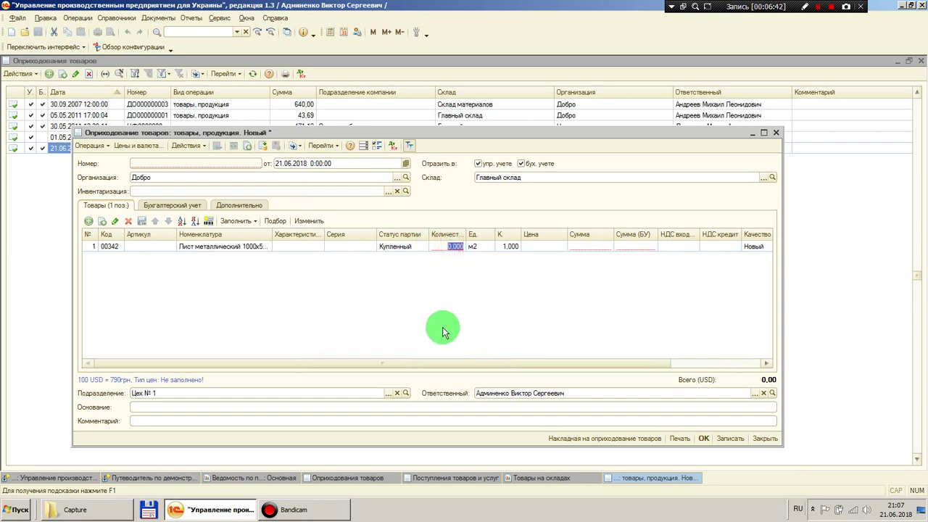
type("10")
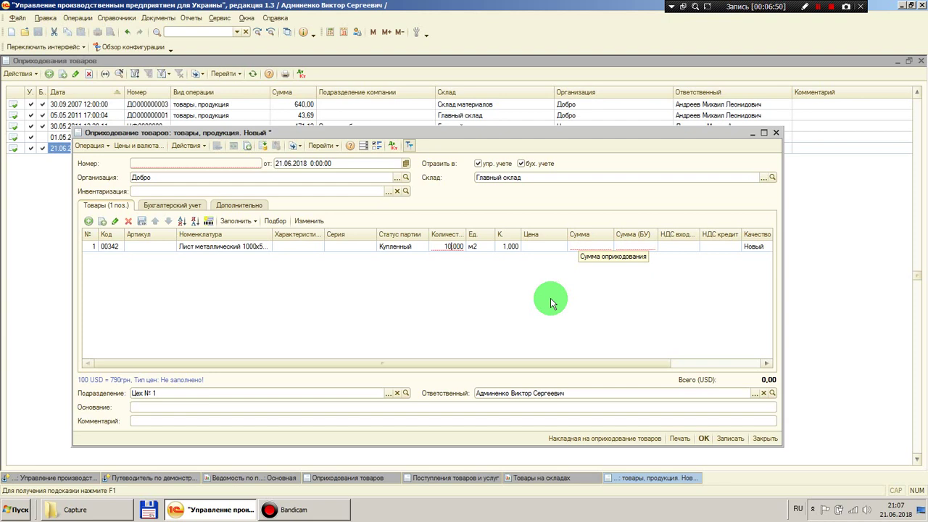
- View the receipt's price and currency settings without changing them, and set the metal sheet row's "Сумма" to 10
double_click(575, 247)
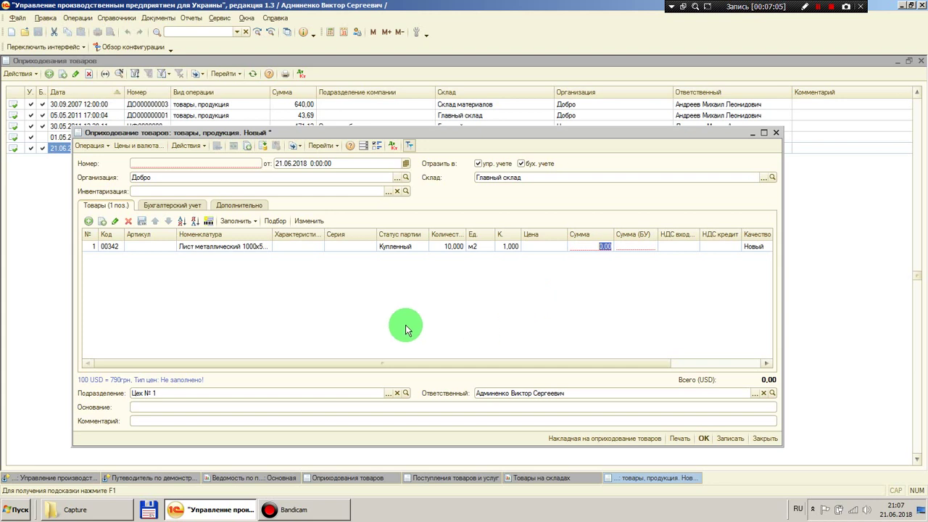
left_click(154, 147)
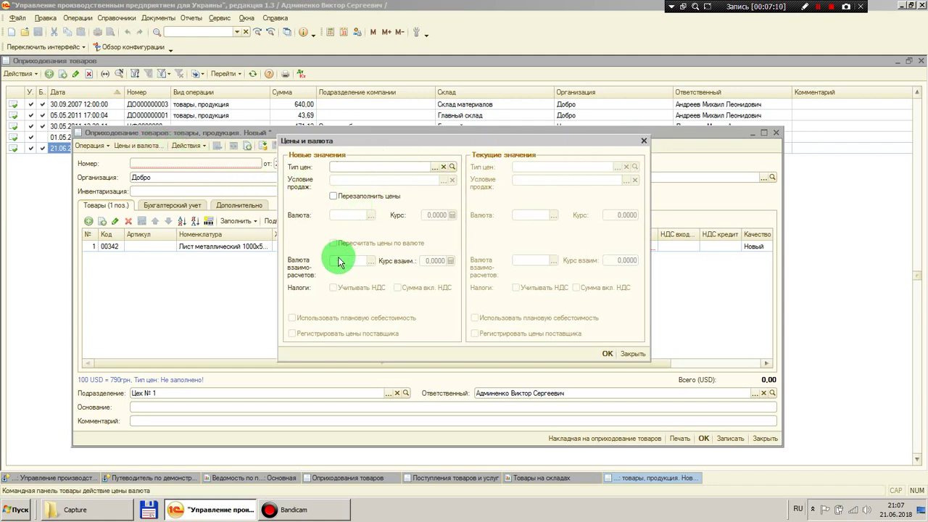
left_click(643, 140)
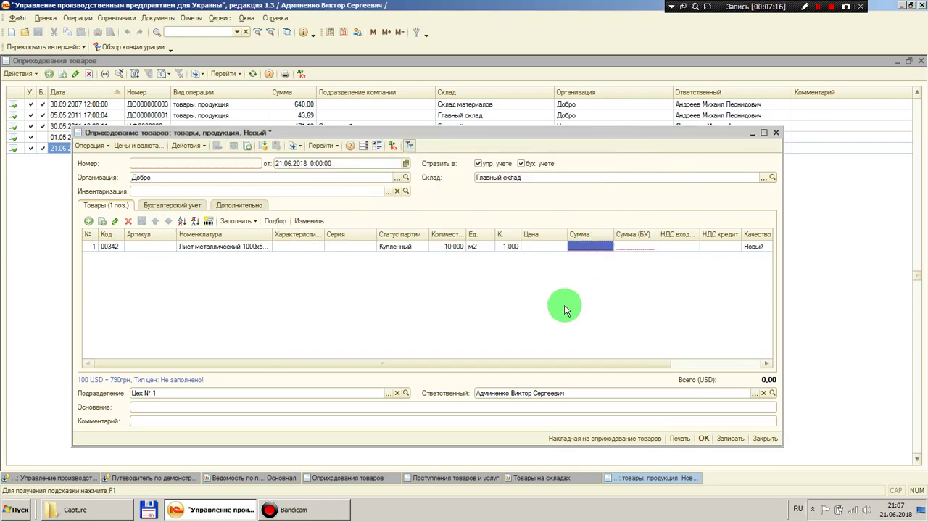
double_click(580, 246)
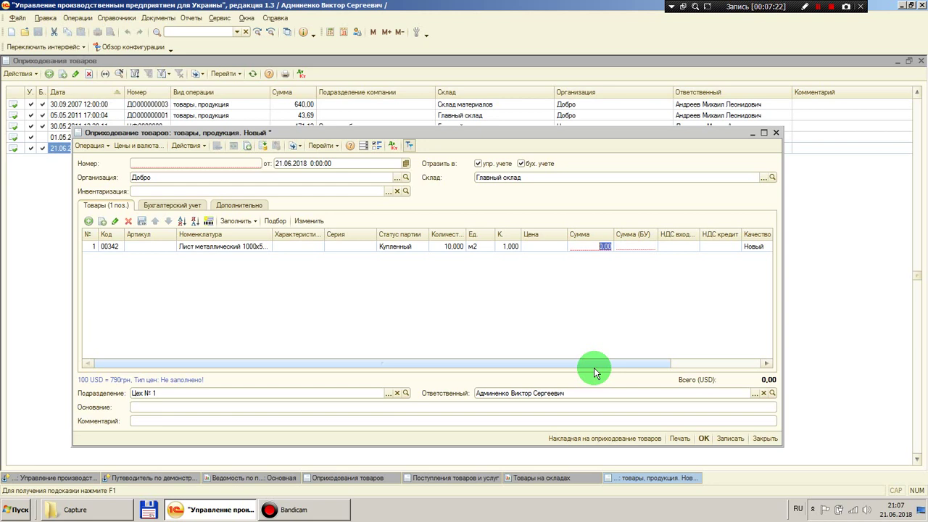
type("10")
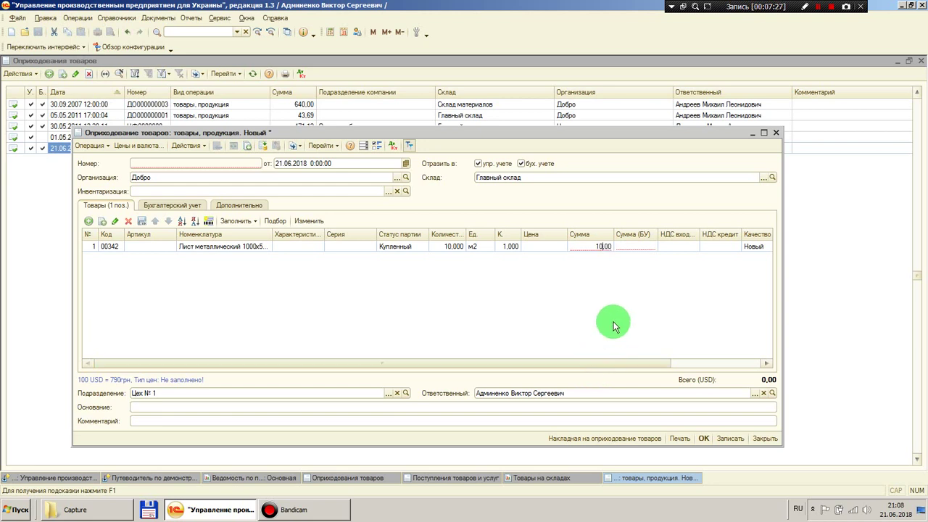
- Check the metal sheet row's "Цена" and "Сумма (БУ)" values and the receipt's "Подразделение" field
double_click(628, 247)
double_click(547, 246)
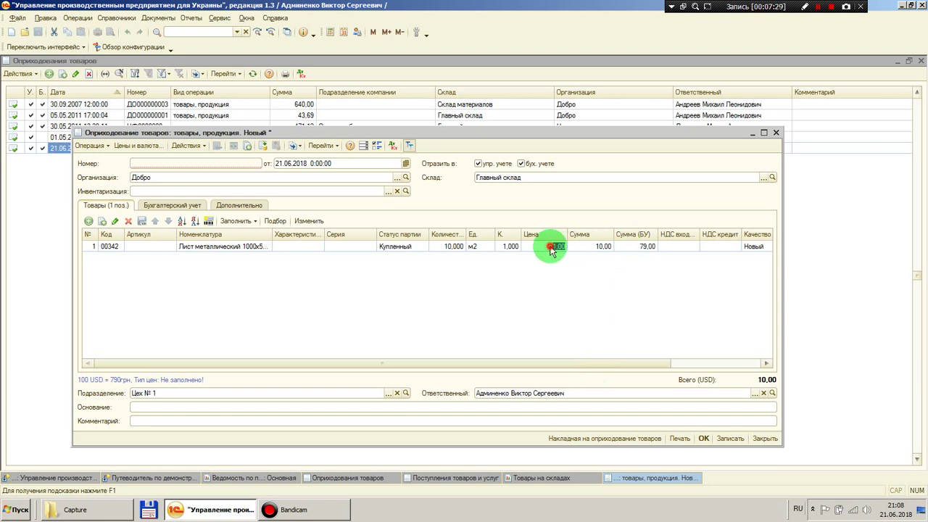
double_click(645, 246)
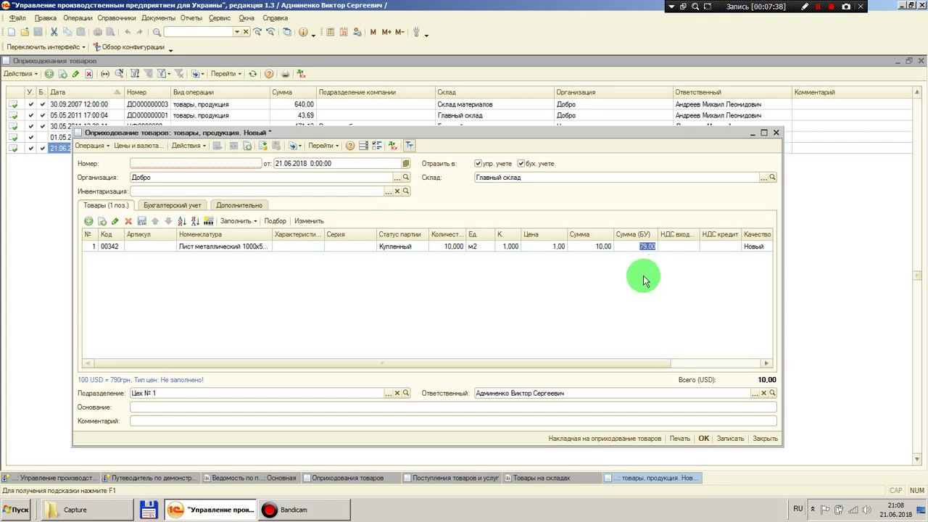
left_click(165, 392)
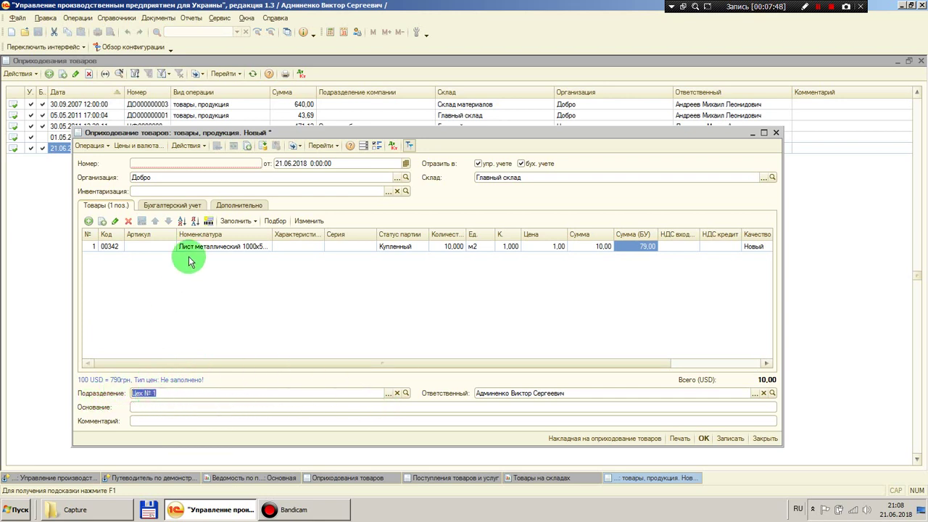
- Set the income account ("Счет доходов") to 00 in the receipt's accounting details
left_click(177, 206)
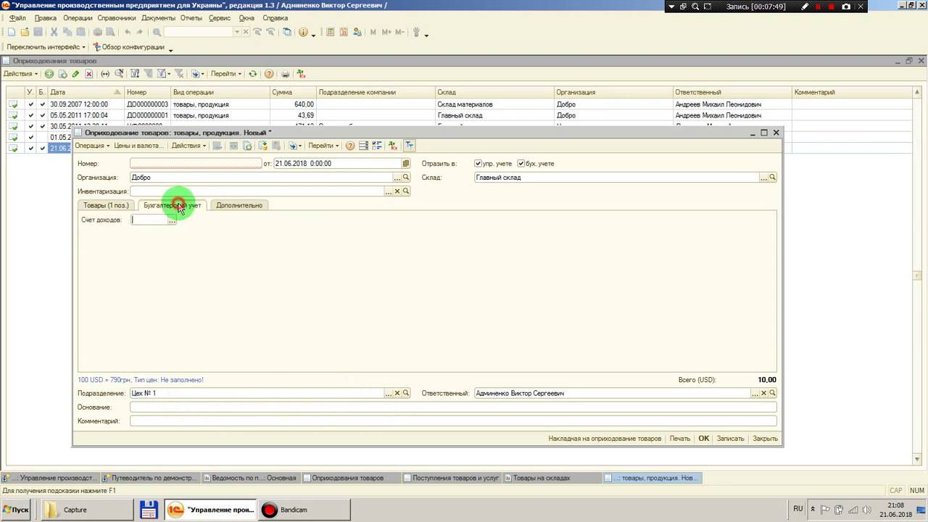
left_click(150, 220)
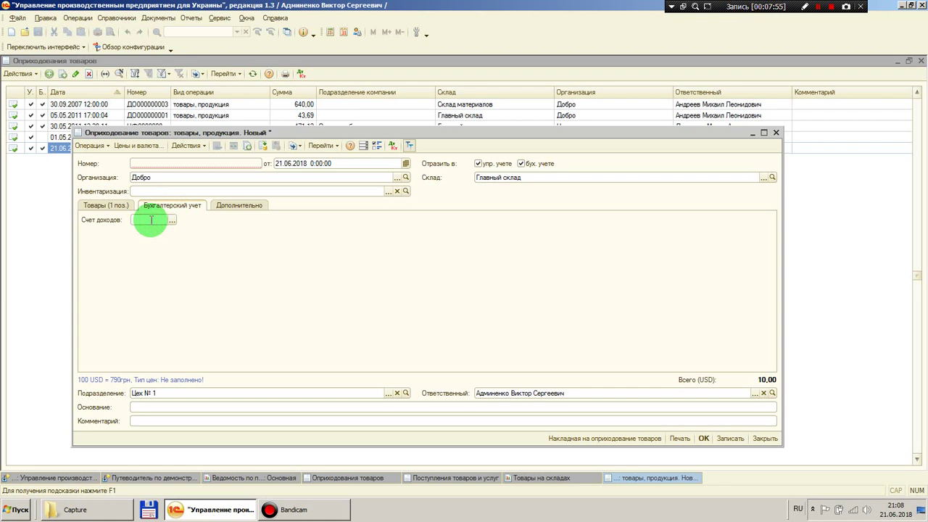
type("00")
- Look over the commission and comment fields, and post and close the goods receipt document
left_click(227, 205)
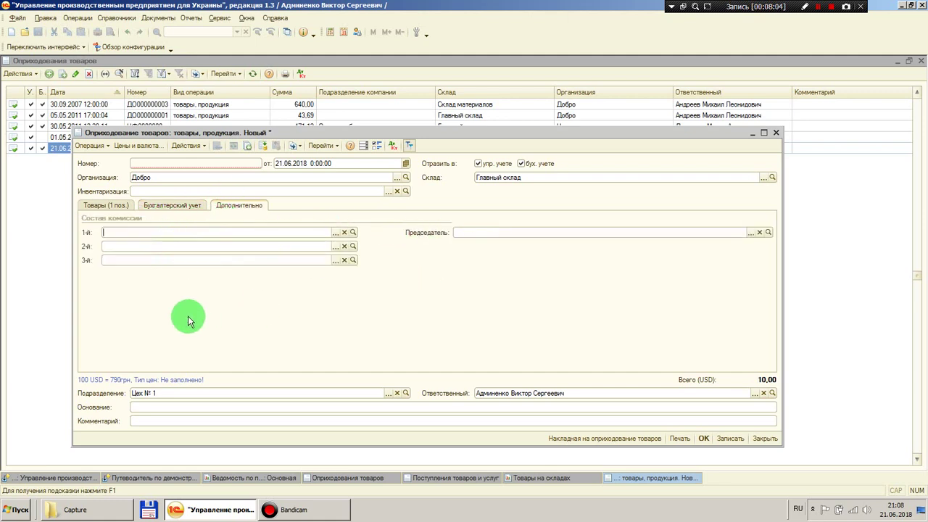
left_click(141, 418)
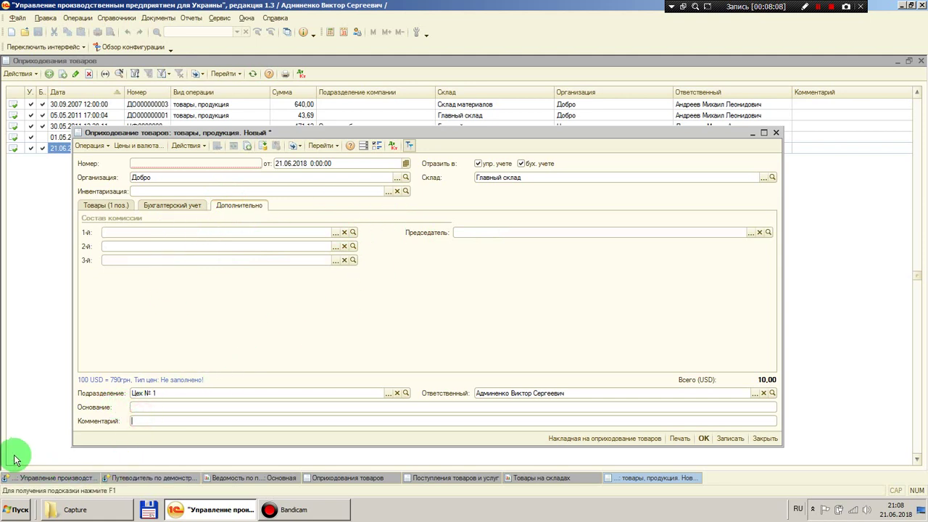
left_click(704, 440)
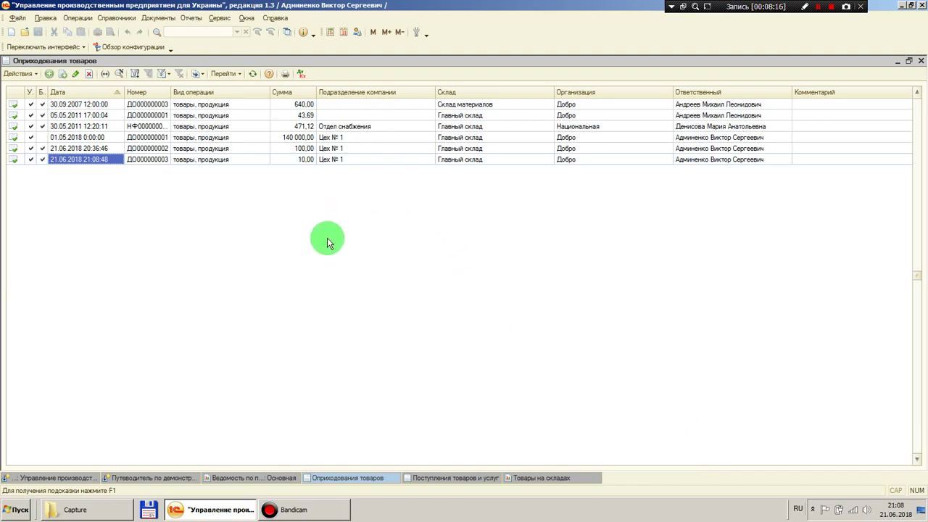
- Return to the "Товары на складах" report and examine the receipts and closing balances of the metal rod and metal sheet
left_click(235, 477)
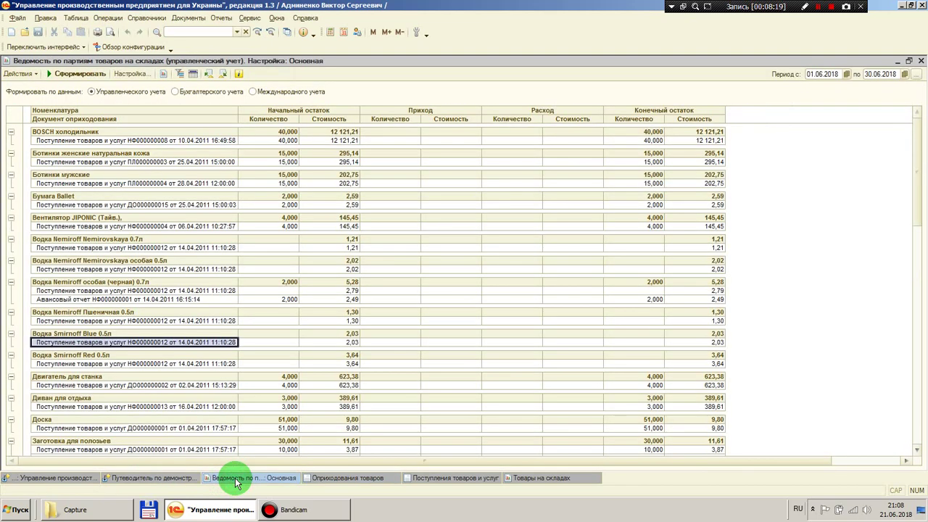
left_click(541, 479)
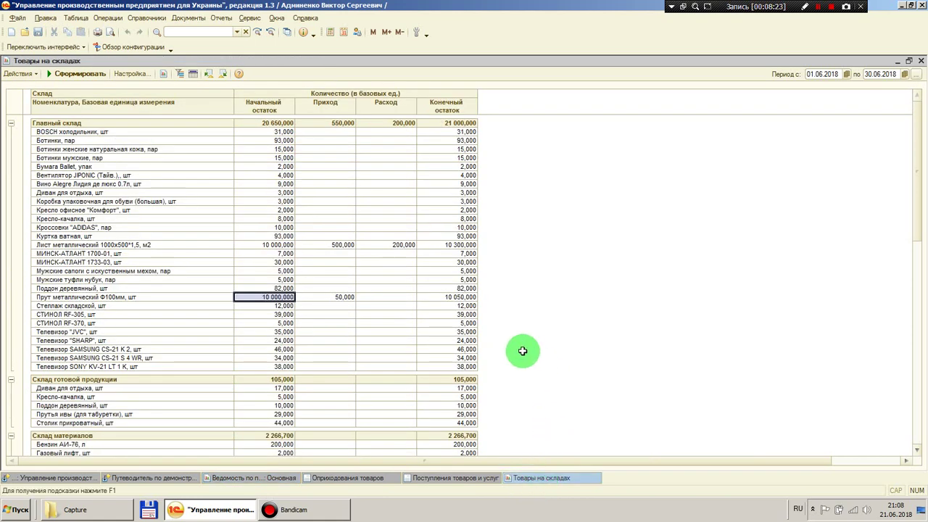
left_click(451, 298)
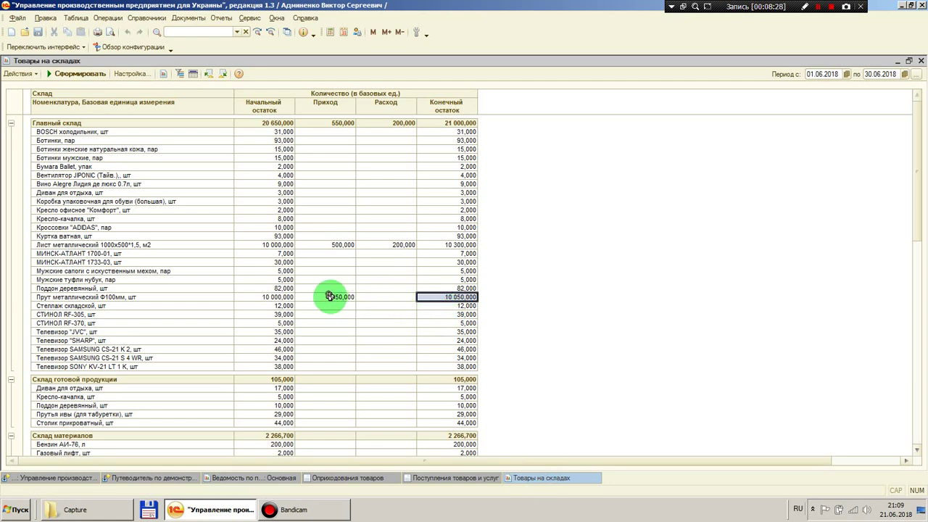
left_click(339, 244)
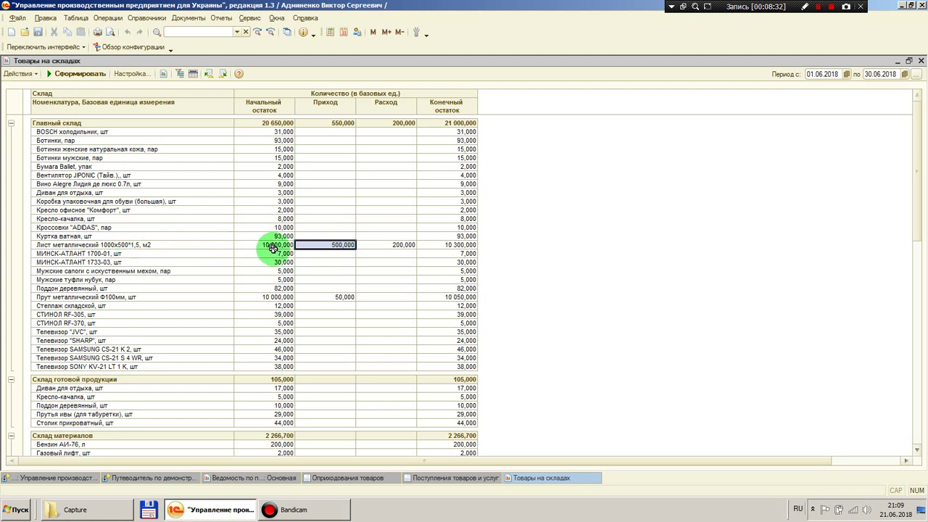
left_click(455, 245)
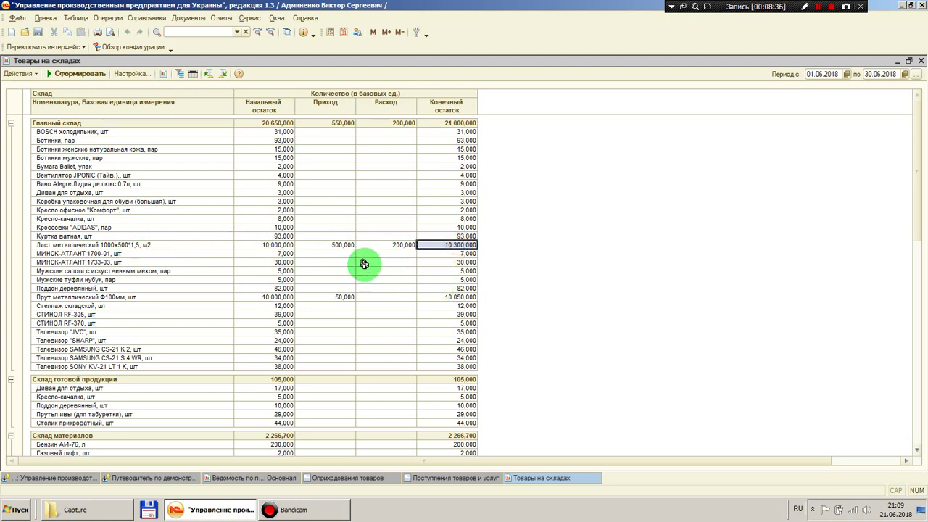
left_click(341, 245)
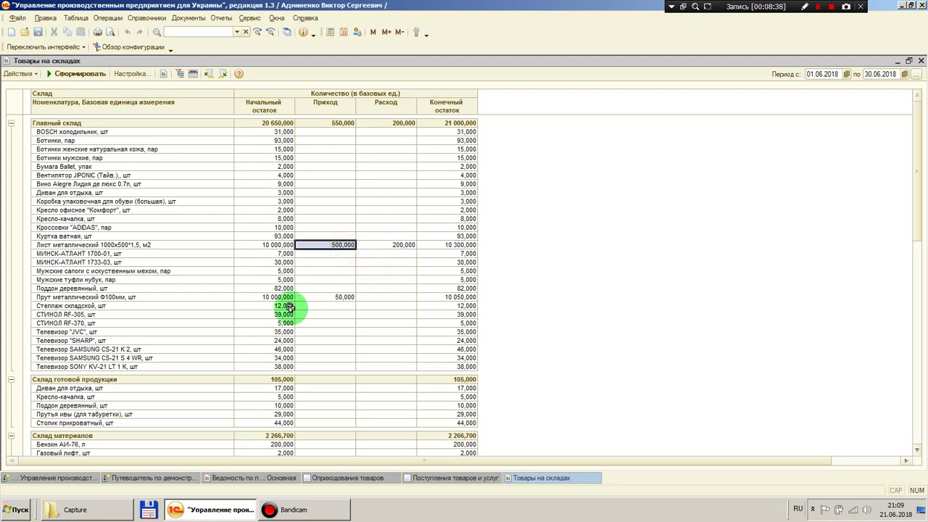
- Regenerate the "Товары на складах" report and check the metal sheet's receipt quantity and closing balance in "Главный склад"
left_click(80, 74)
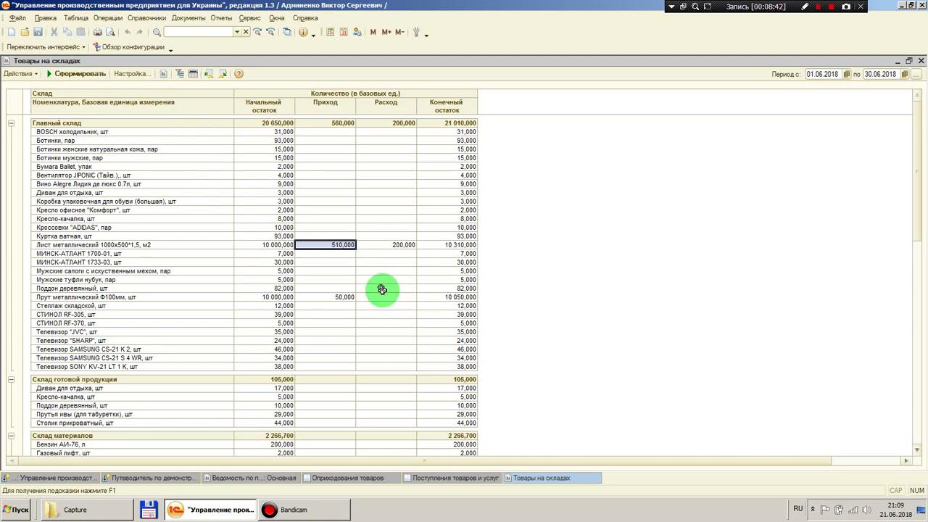
key("Down")
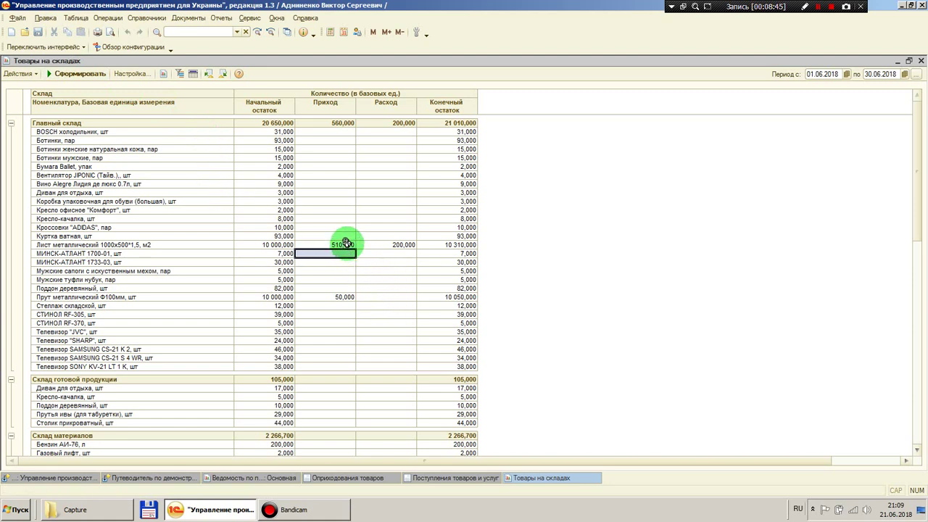
left_click(346, 244)
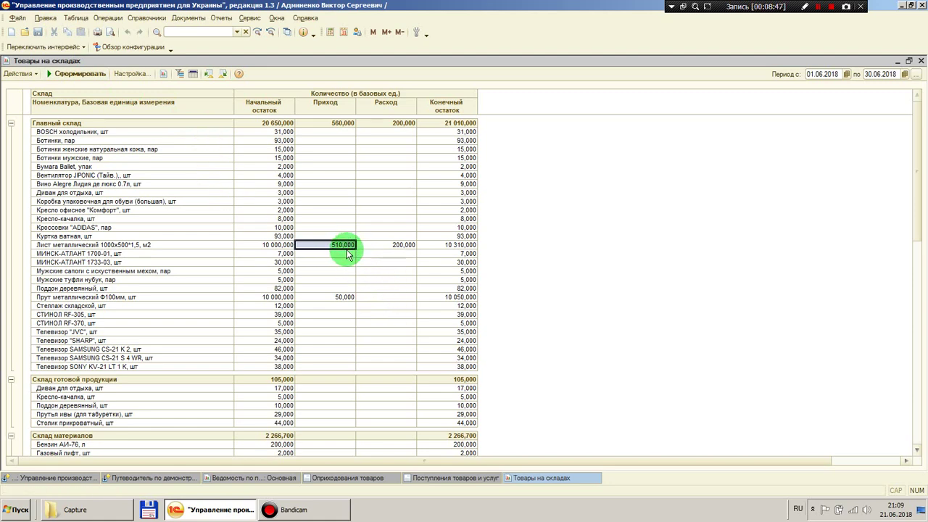
left_click(450, 245)
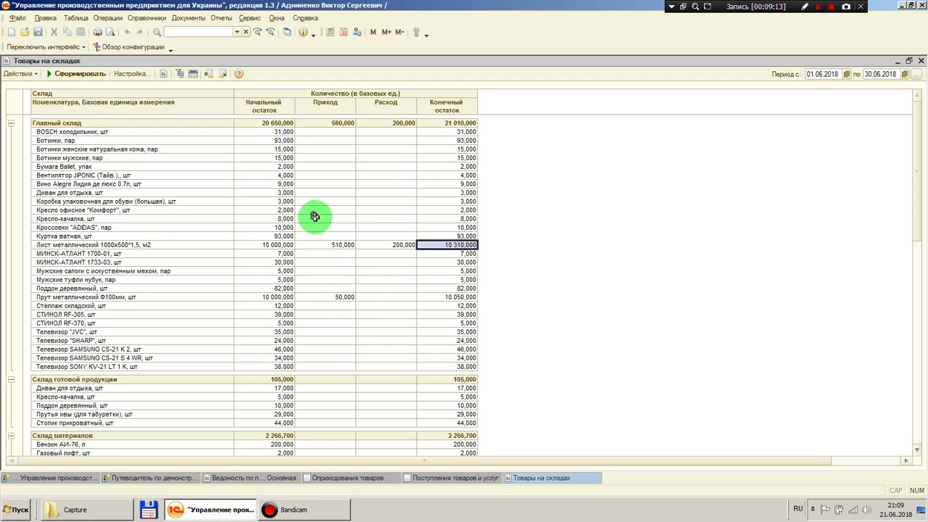
- Open the list of "Списание товаров" documents and open the last write-off, dated 29.06.2011, for "Отдел снабжения"
left_click(186, 18)
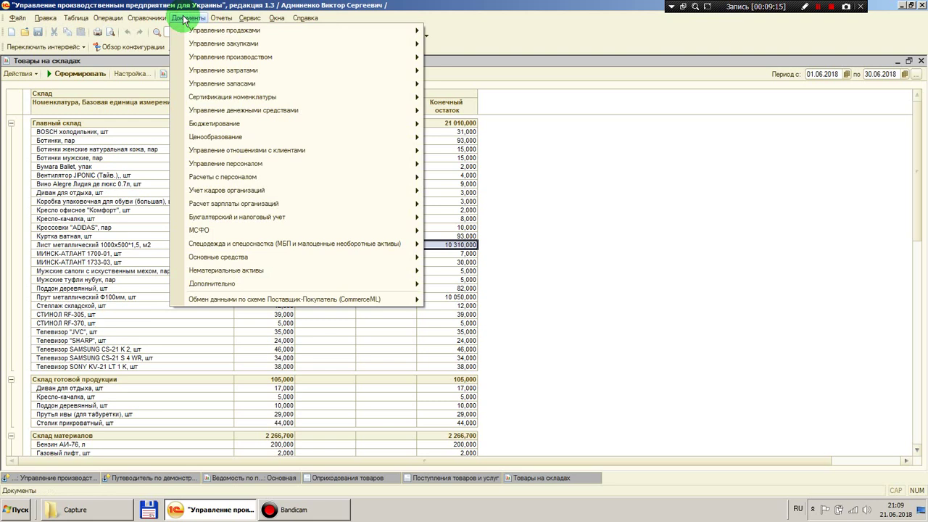
mouse_move(201, 84)
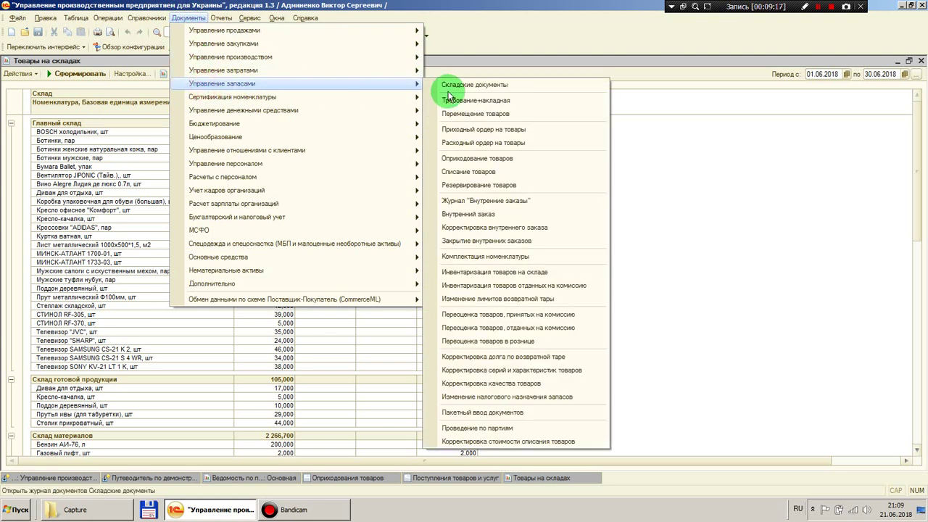
left_click(472, 176)
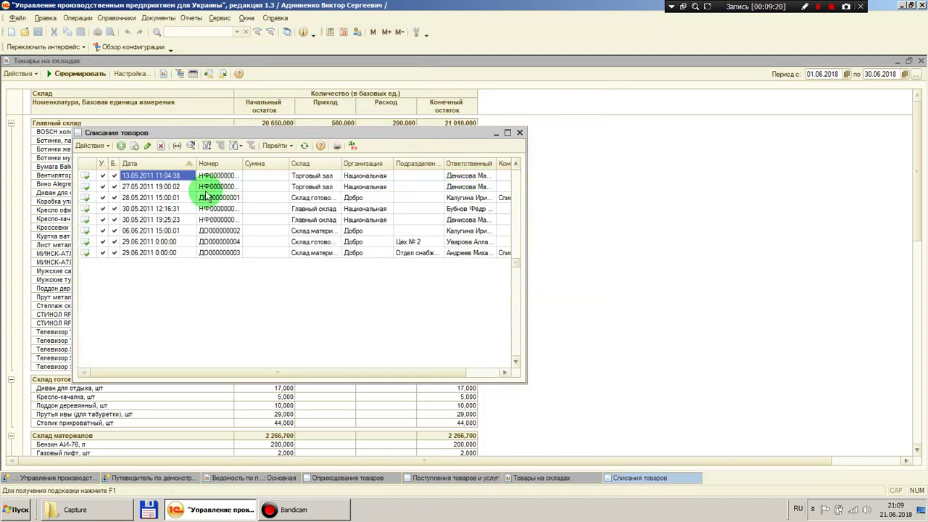
left_click(145, 253)
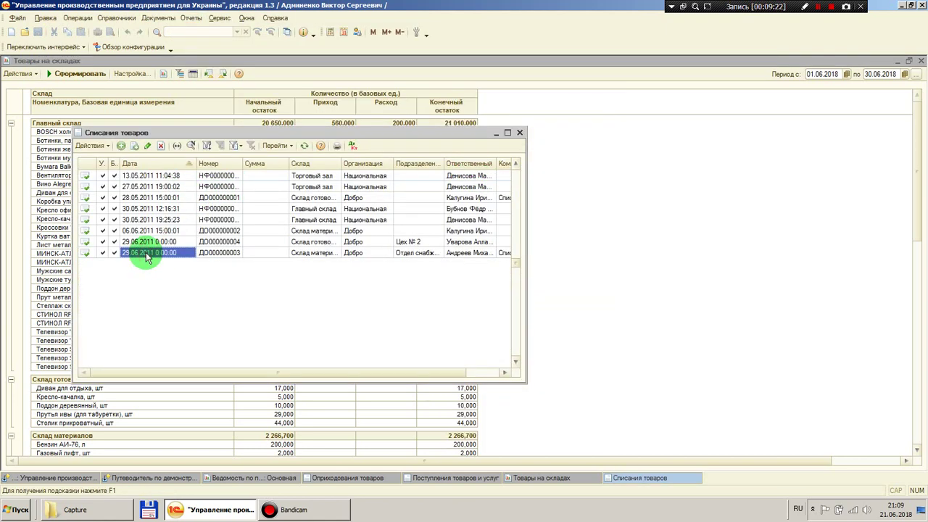
double_click(146, 252)
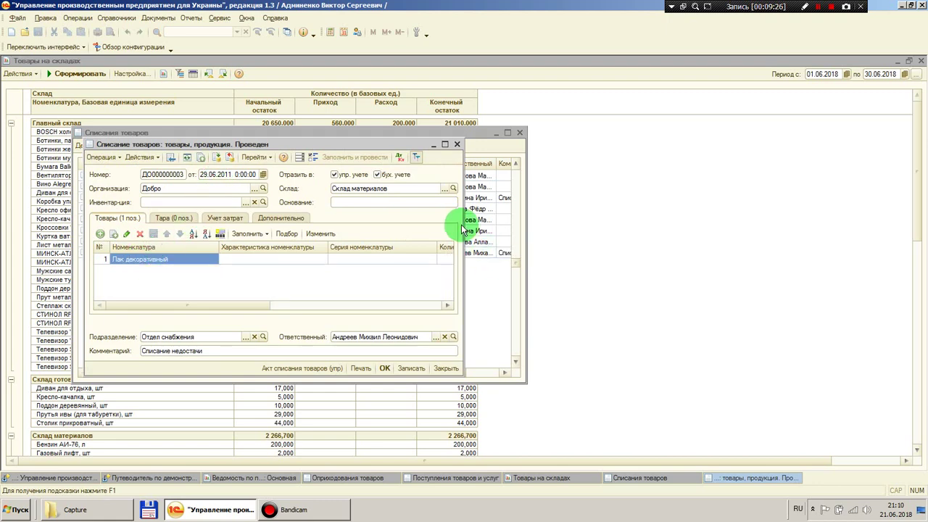
- Widen the write-off document window and check the quantity and other columns of the "Лак декоративный" row
left_click_drag(461, 225, 811, 222)
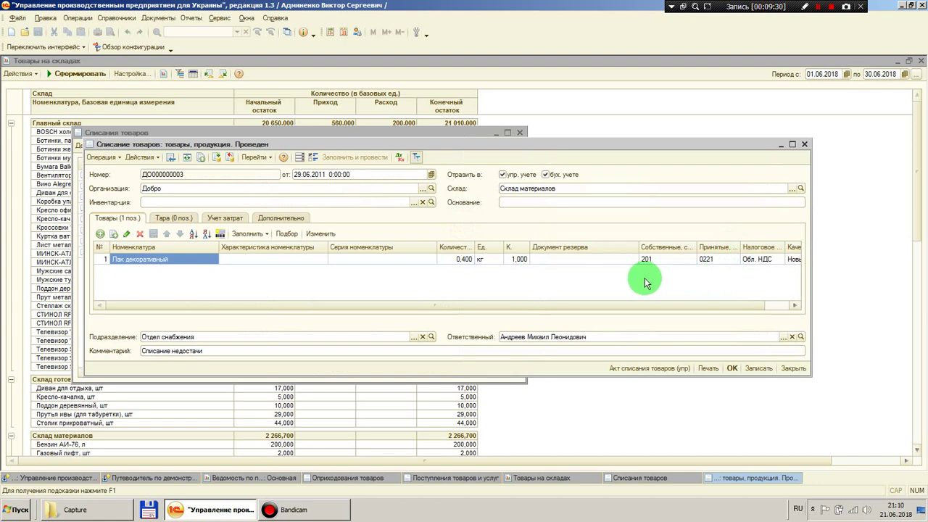
left_click(451, 263)
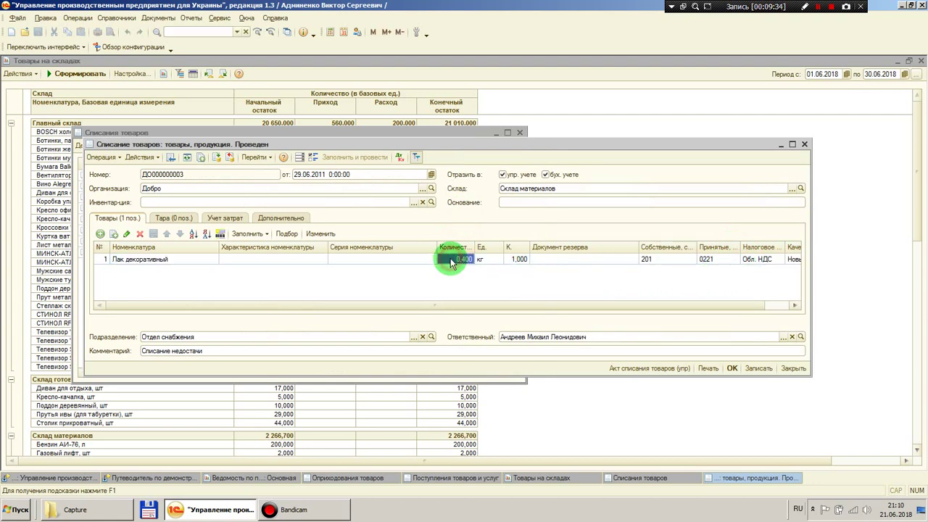
left_click(455, 264)
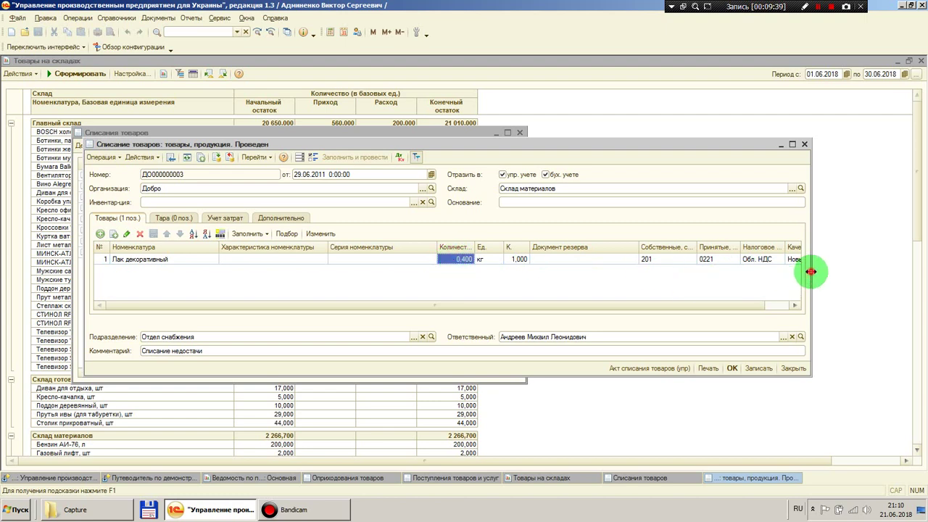
left_click_drag(810, 272, 866, 269)
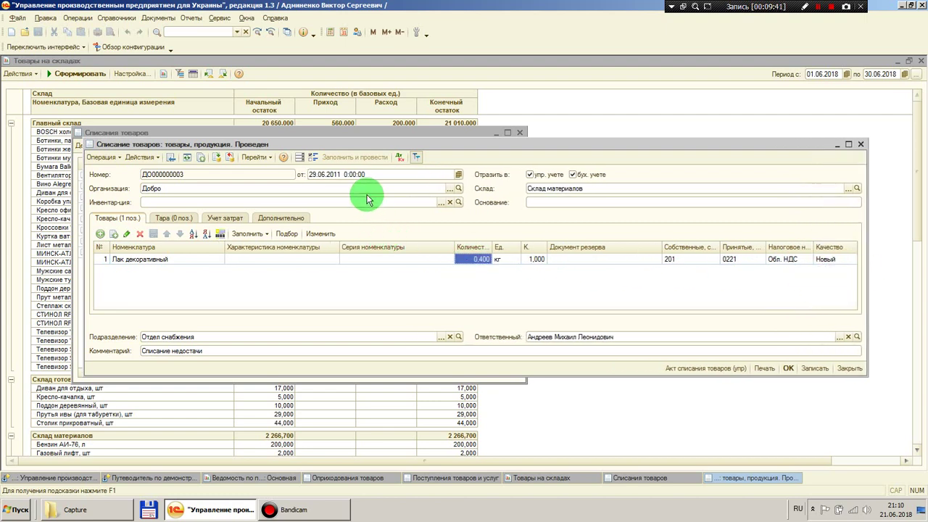
- Open the write-off's register movements report and examine the movement type and quantity in the "Товары на складах" register
left_click(255, 157)
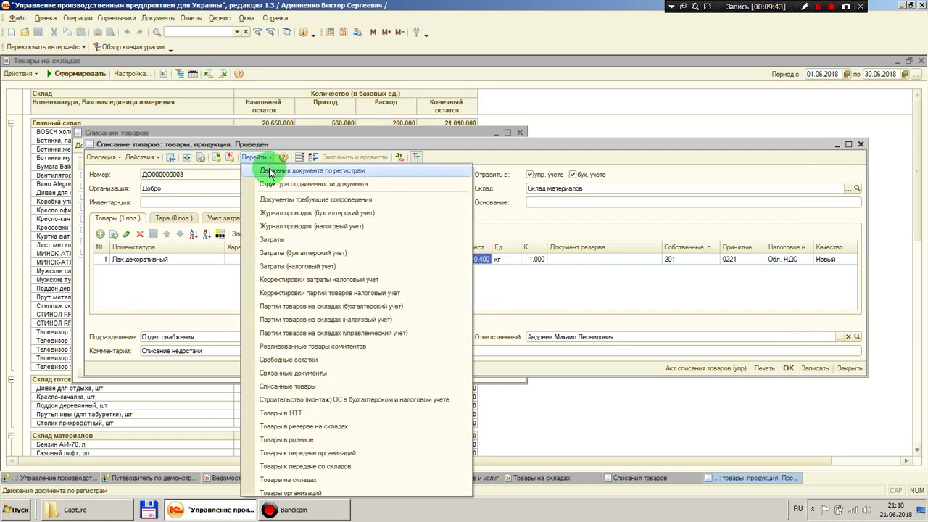
left_click(269, 171)
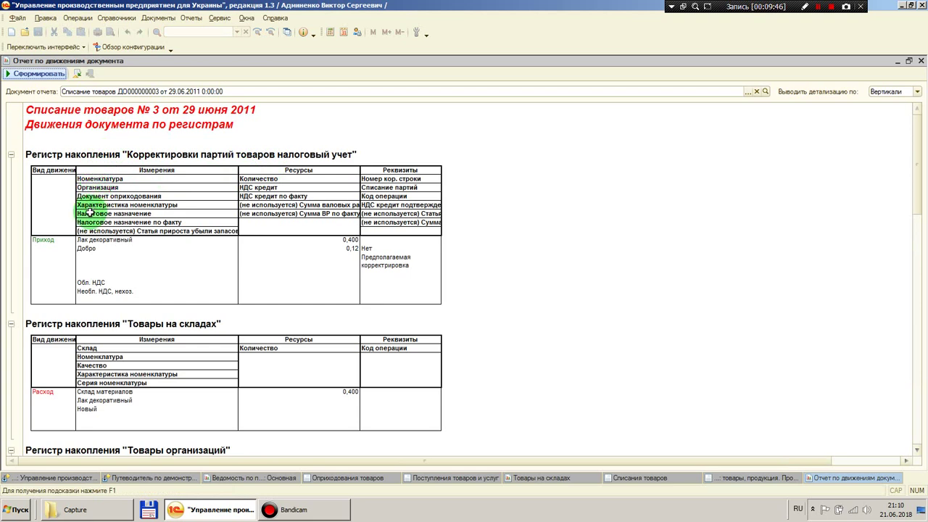
left_click(98, 323)
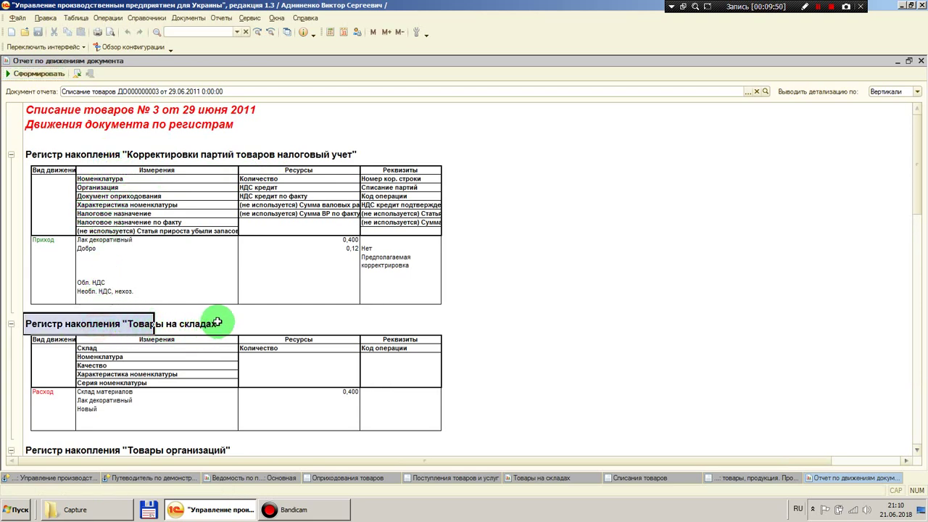
left_click(95, 319)
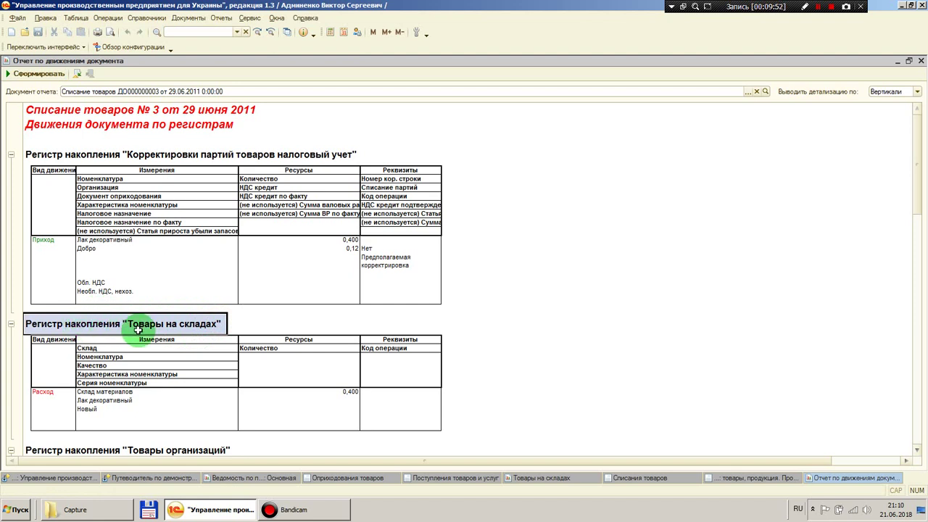
left_click(42, 396)
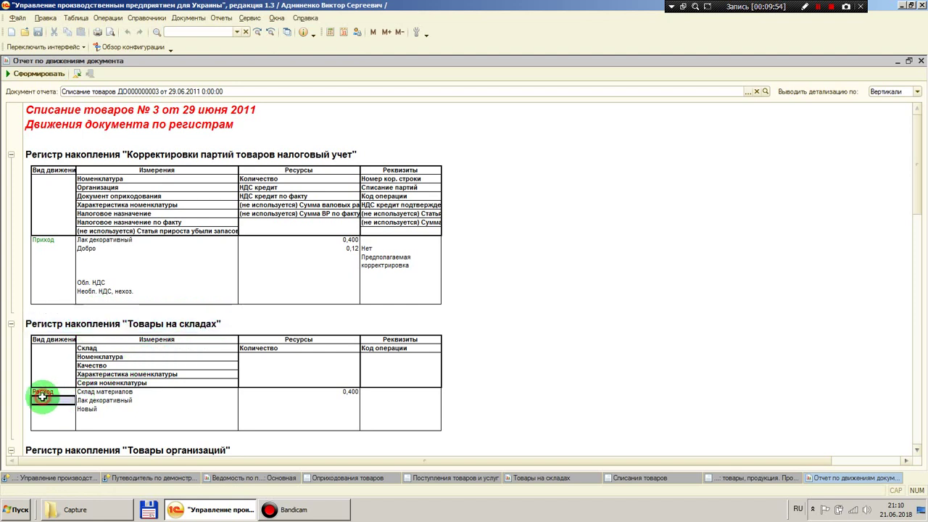
left_click(347, 399)
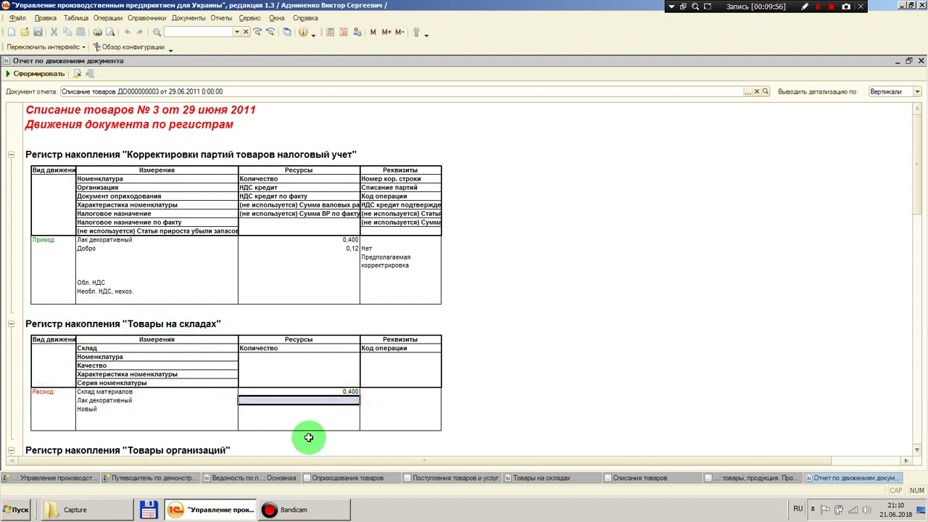
- Look through the write-off's remaining register movements, from "Товары организаций" to the accounting entries in "Журнал проводок (бухгалтерский учет)"
scroll(242, 359, "down", 4)
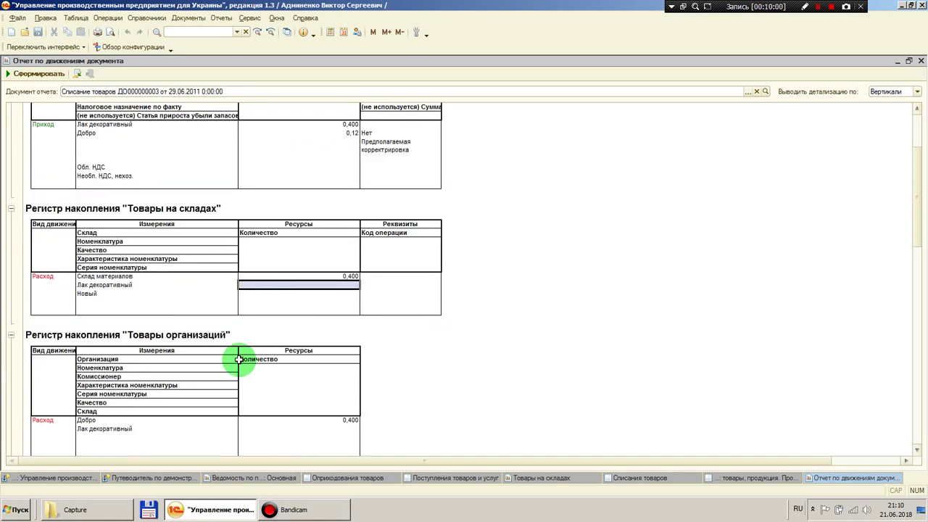
scroll(239, 359, "down", 6)
scroll(238, 360, "down", 6)
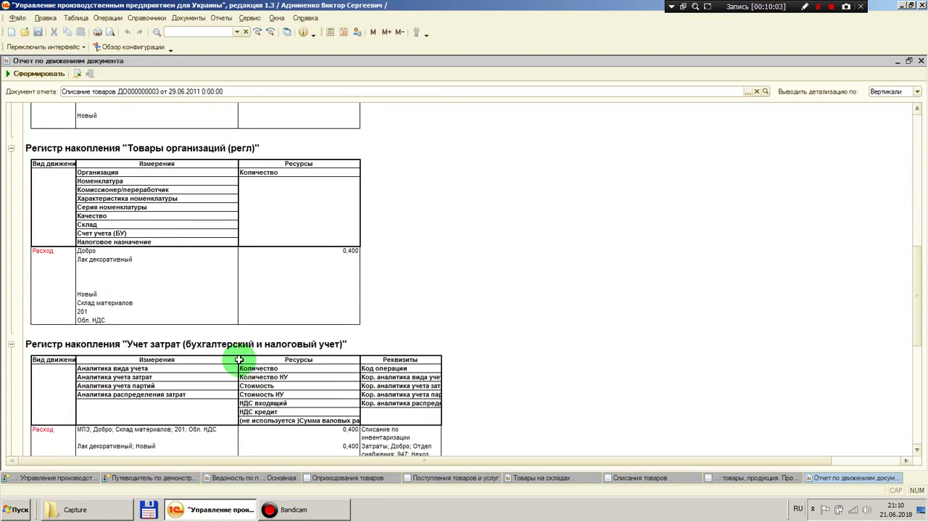
scroll(238, 360, "down", 6)
scroll(239, 360, "down", 4)
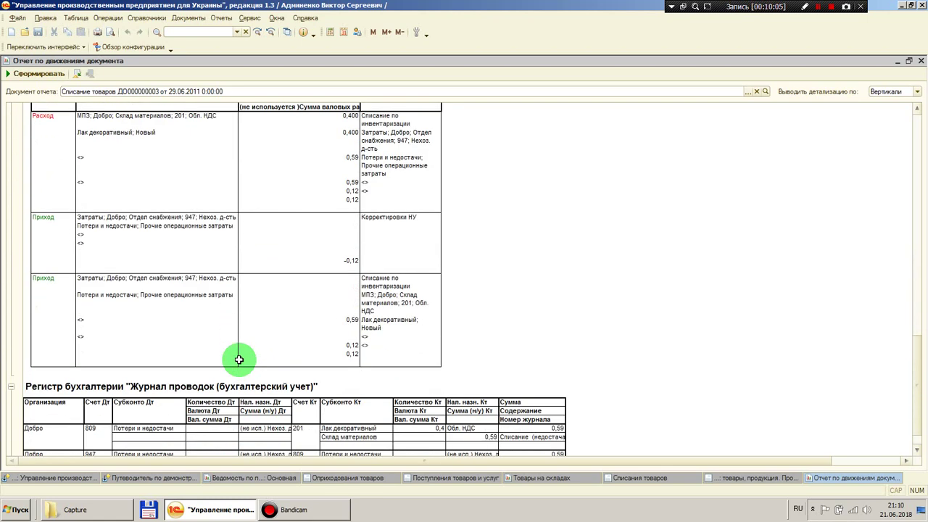
scroll(239, 359, "down", 6)
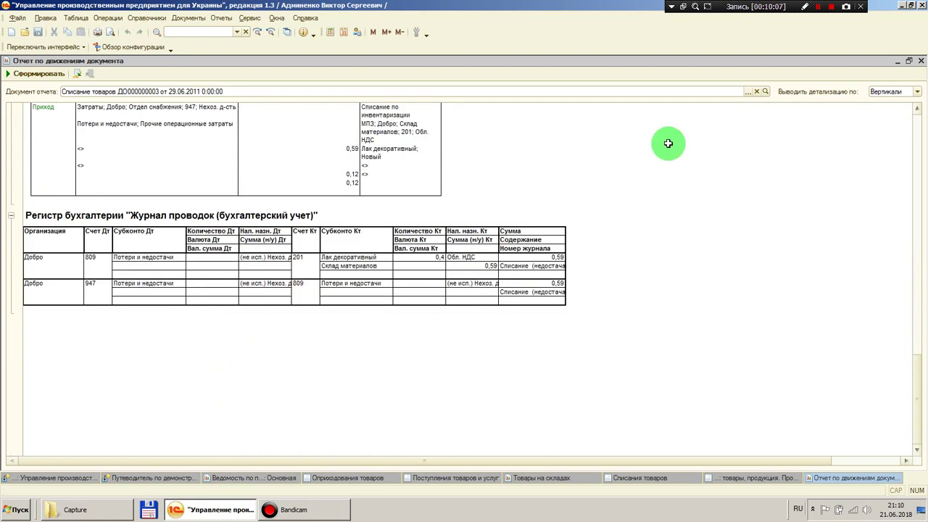
- Close the movements report, the write-off document and the write-off list to return to the "Товары на складах" report
left_click(921, 62)
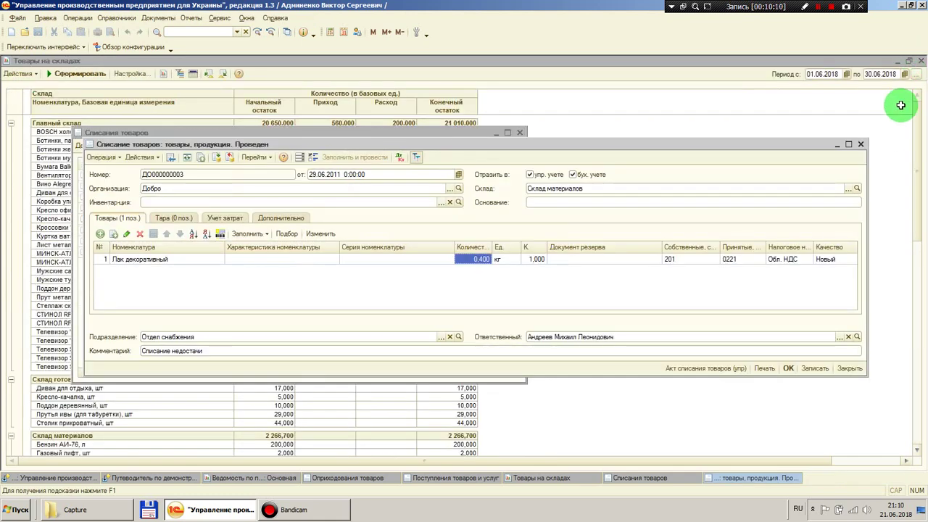
left_click(860, 143)
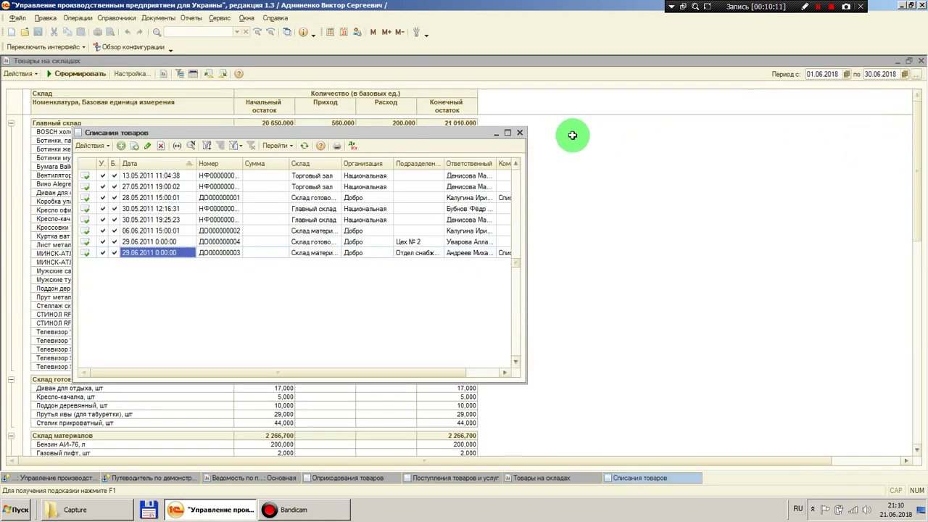
left_click(519, 134)
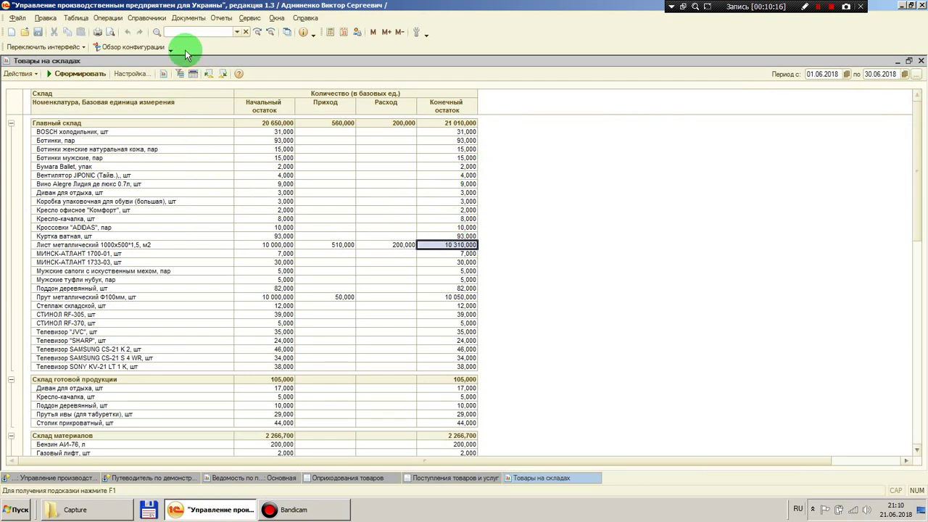
- Create a new "Поступление товаров и услуг" document of type "покупка, комиссия" and check its "Организация" and warehouse fields
left_click(195, 18)
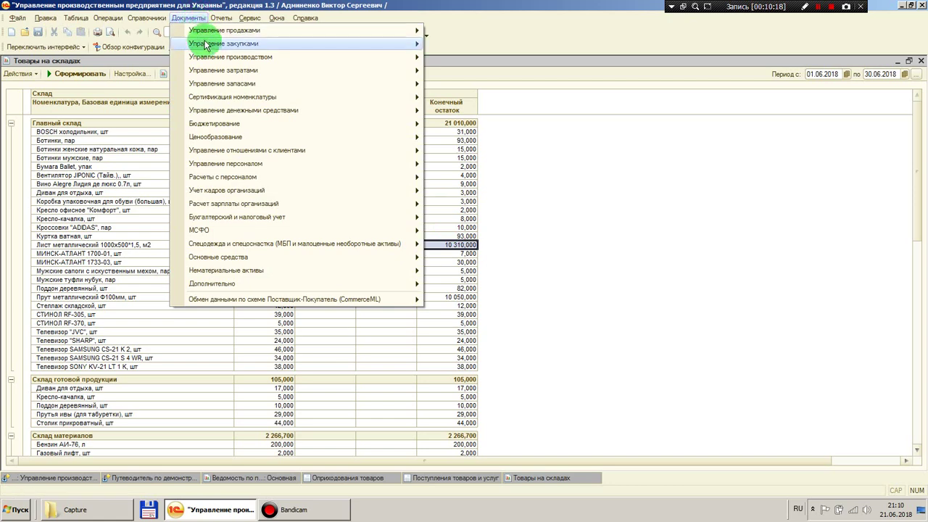
mouse_move(207, 45)
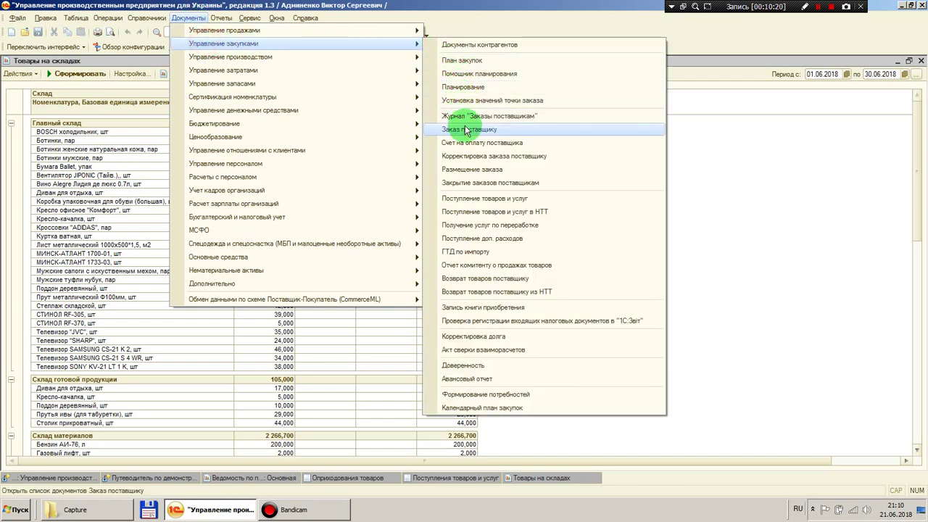
left_click(460, 198)
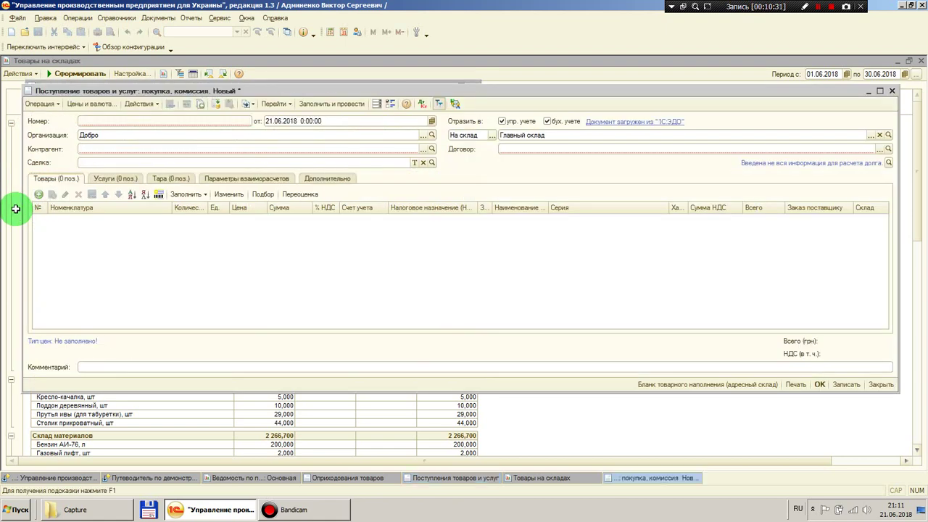
left_click(88, 134)
left_click(572, 135)
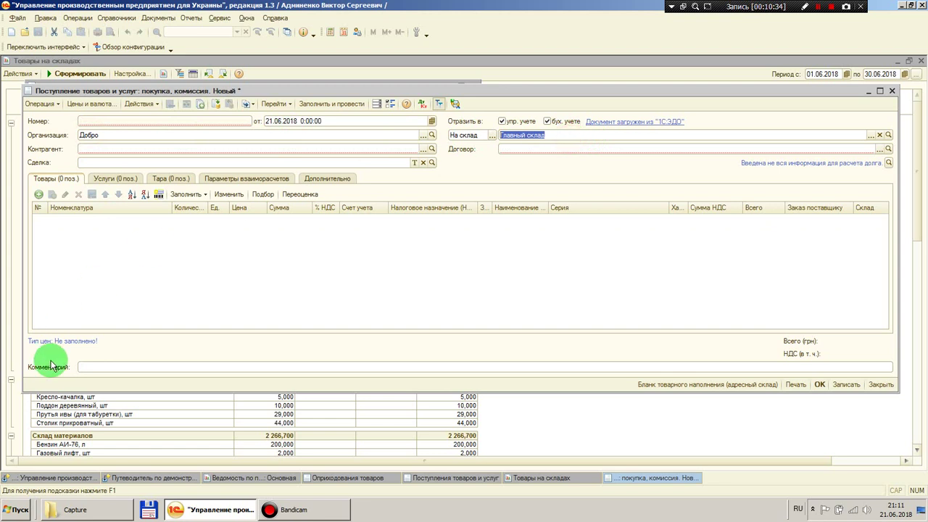
- Check the "Подразделение" and "Подразделение организации" fields in the new receipt's additional details
left_click(319, 180)
left_click(108, 246)
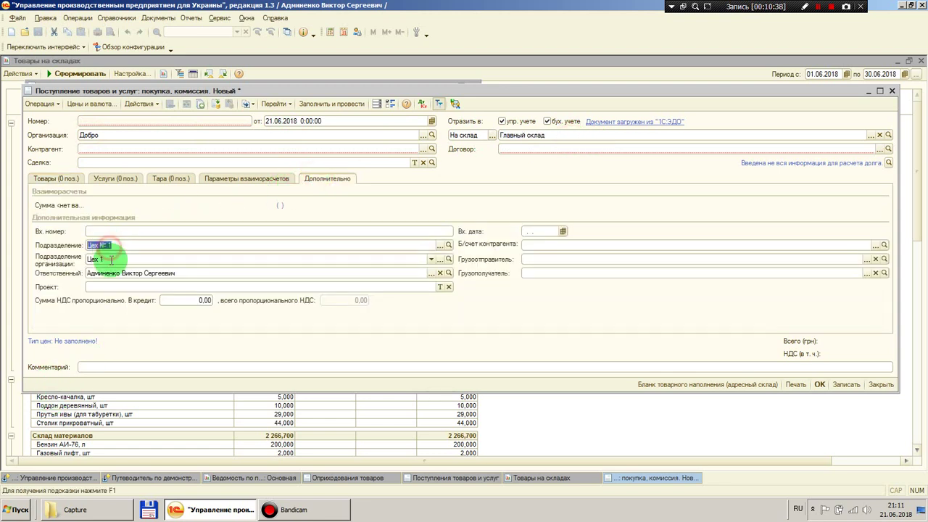
left_click(110, 260)
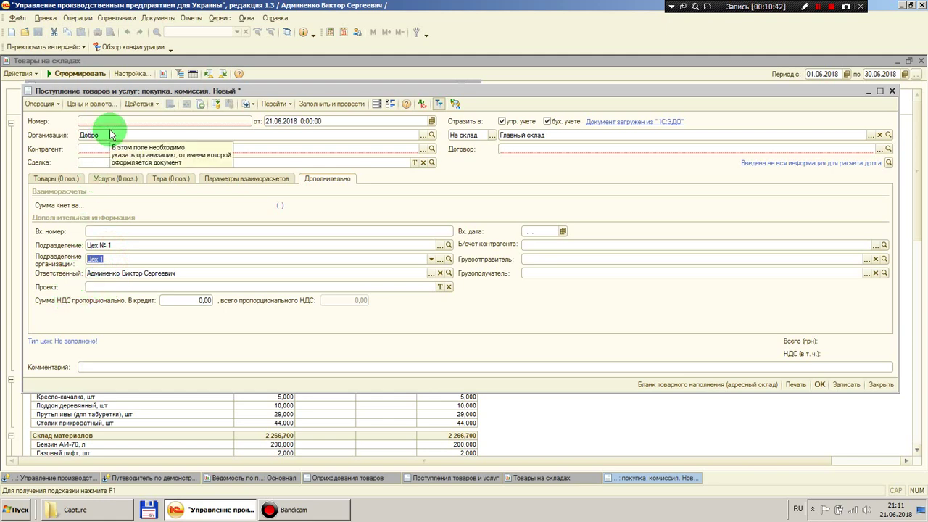
- Return to the receipt's goods table and check the "Организация", "Контрагент", warehouse, "Договор" and "Сделка" header fields
left_click(65, 179)
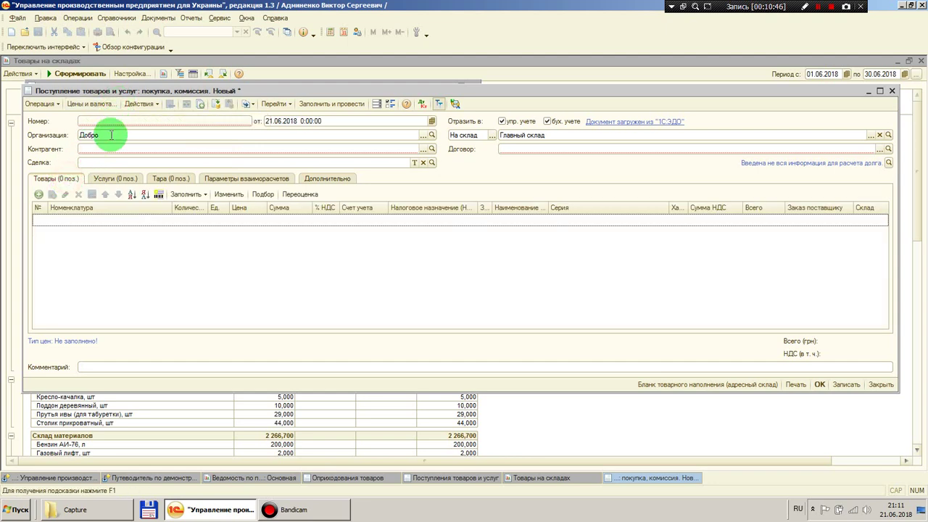
double_click(111, 135)
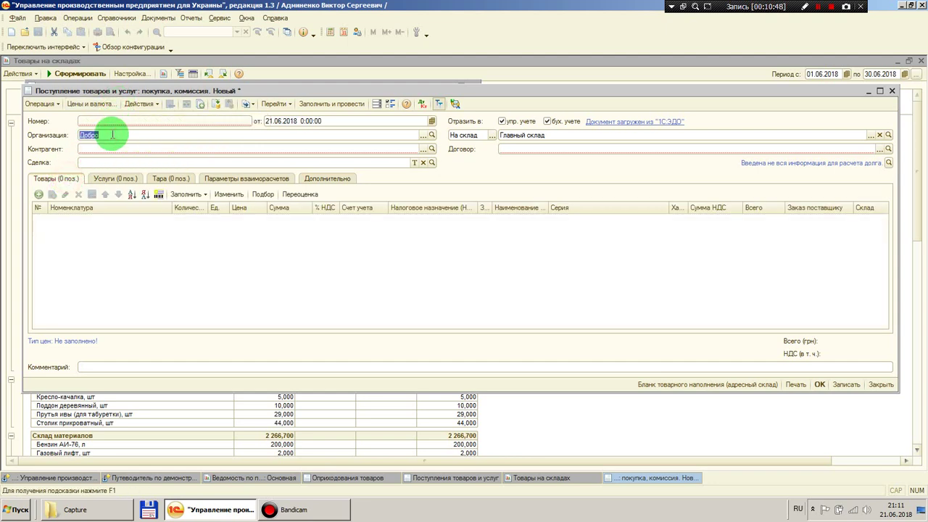
left_click(106, 150)
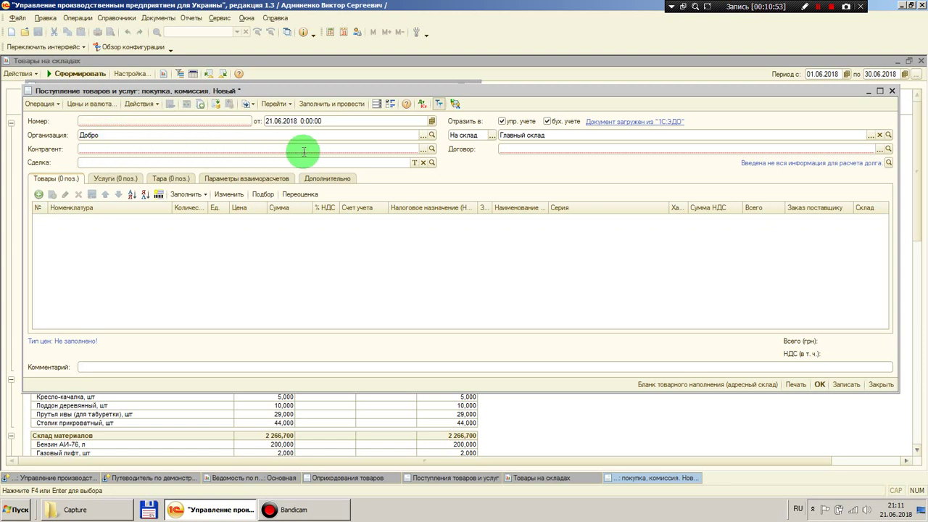
left_click(514, 147)
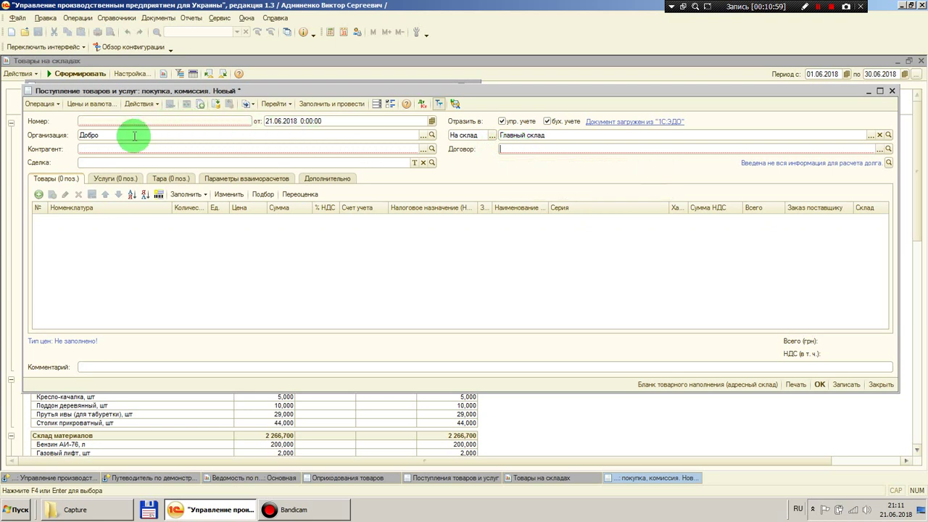
left_click(537, 136)
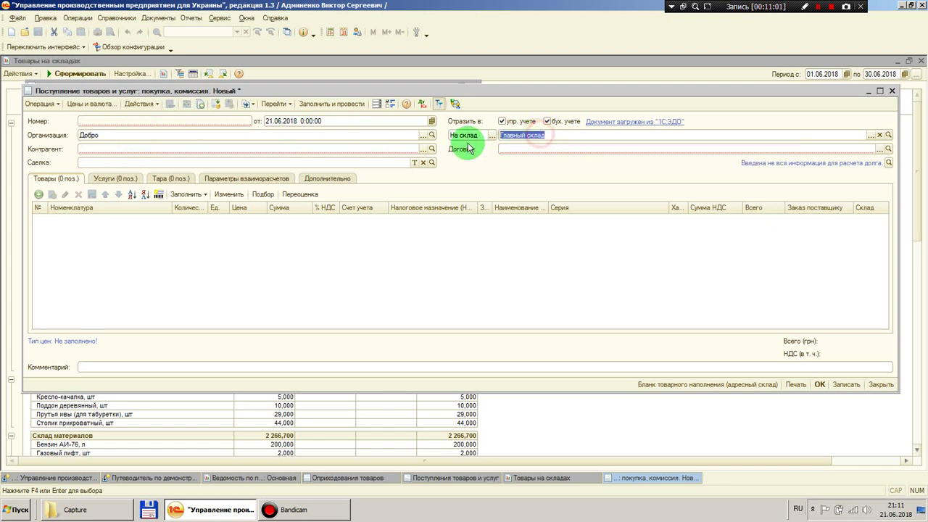
left_click(183, 147)
left_click(520, 146)
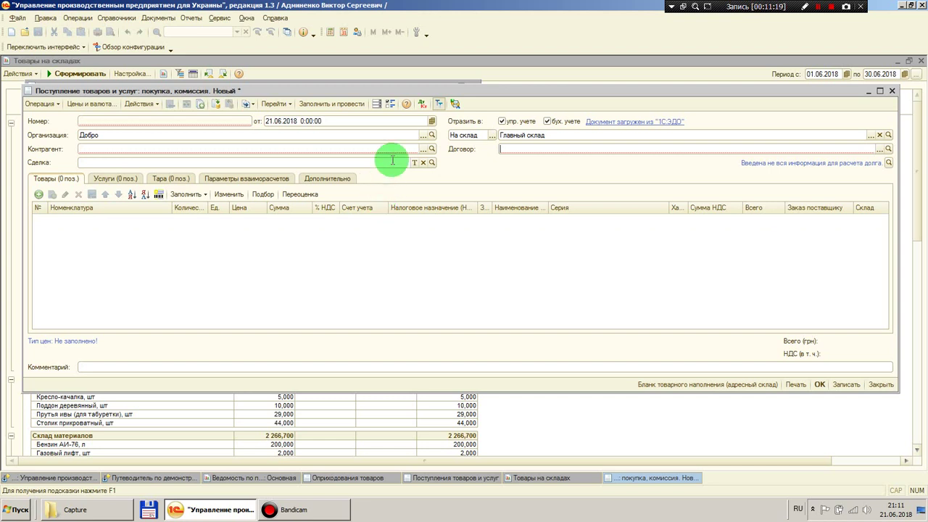
left_click(416, 162)
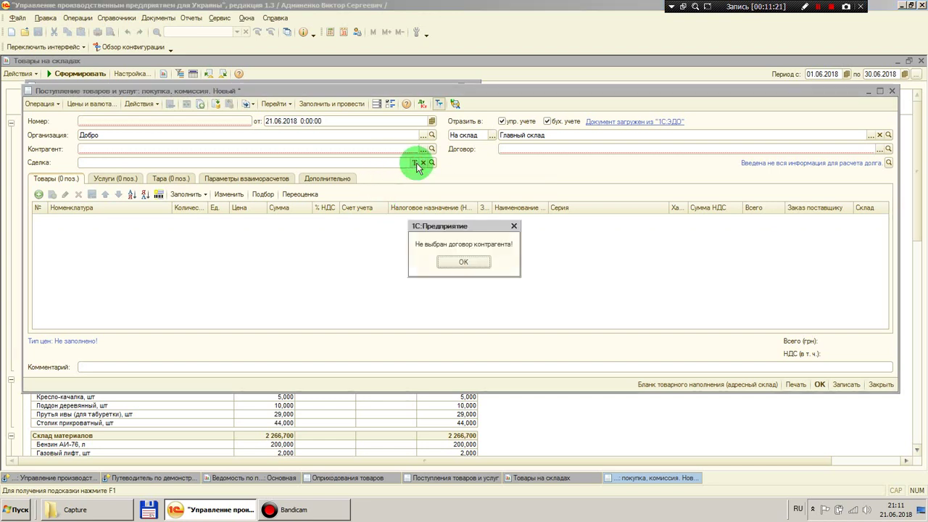
left_click(463, 262)
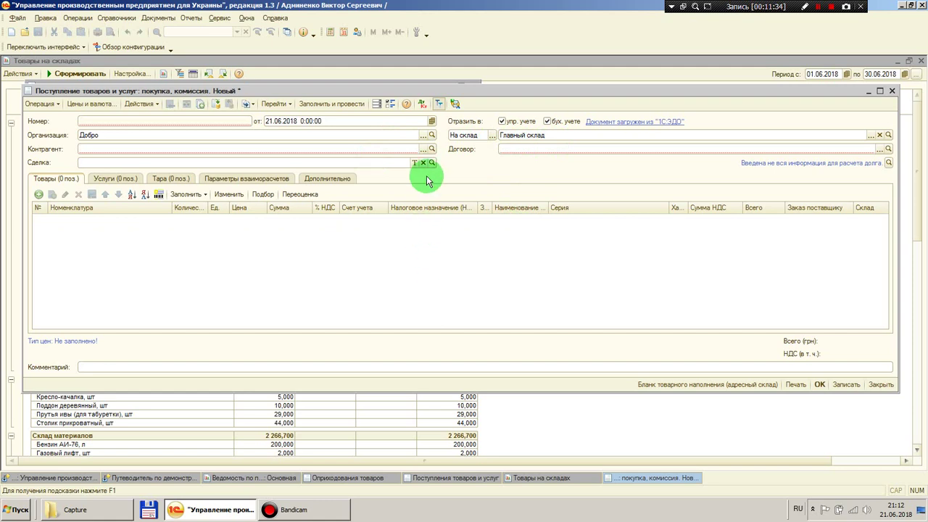
- Set the receipt's "Контрагент" to "ВестТрейд" from the "Поставщики" group
left_click(424, 149)
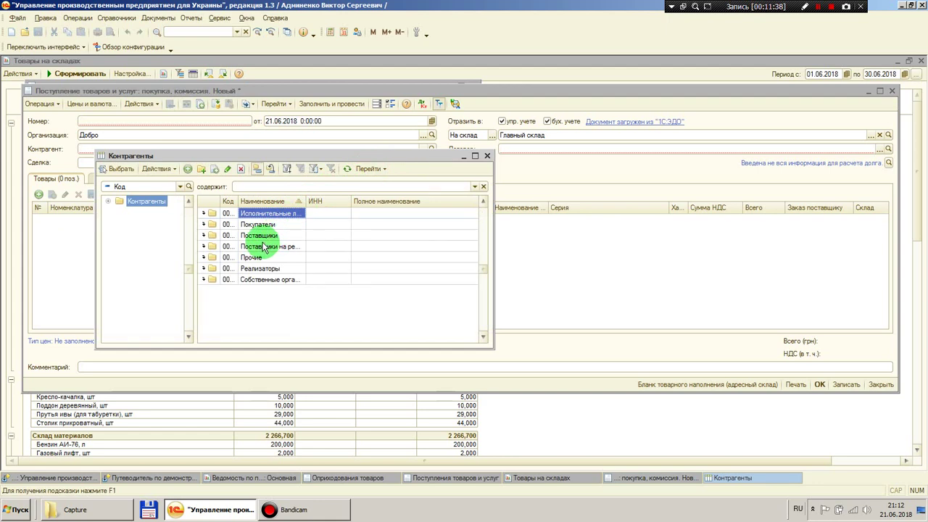
double_click(255, 236)
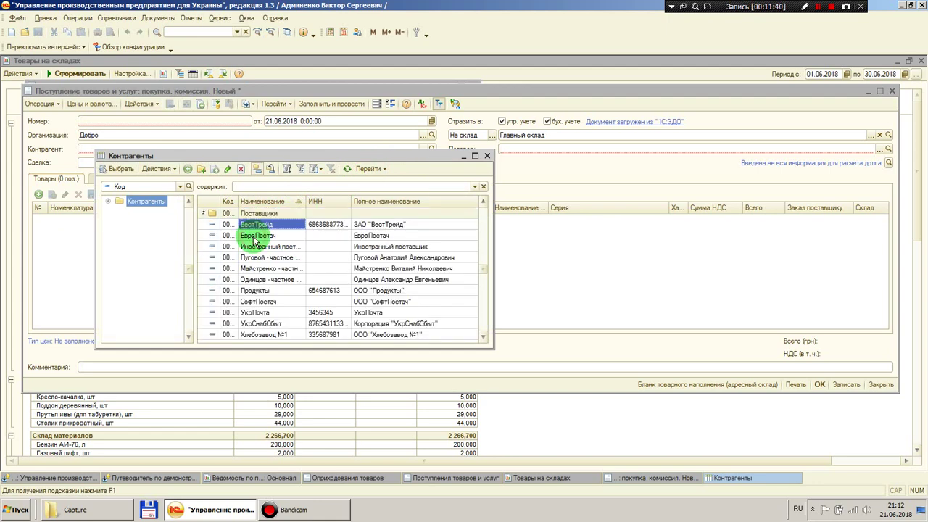
double_click(208, 213)
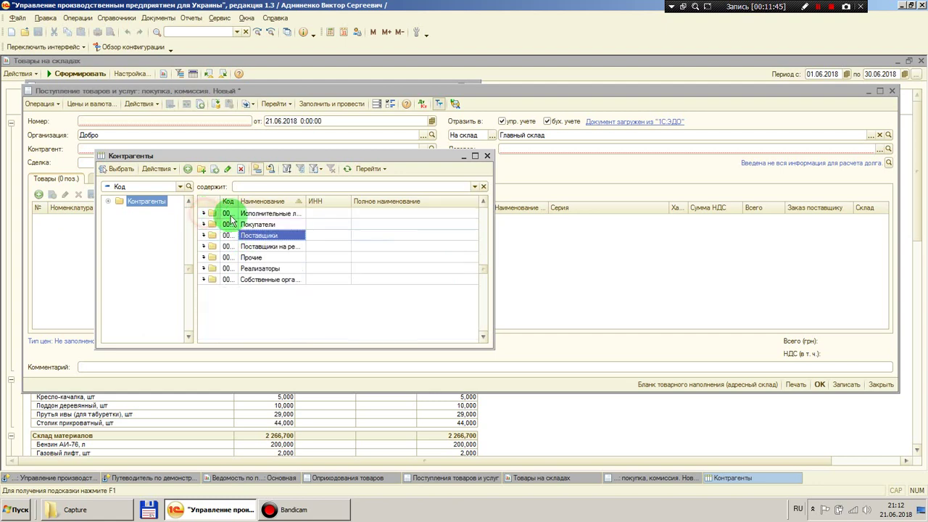
left_click(273, 236)
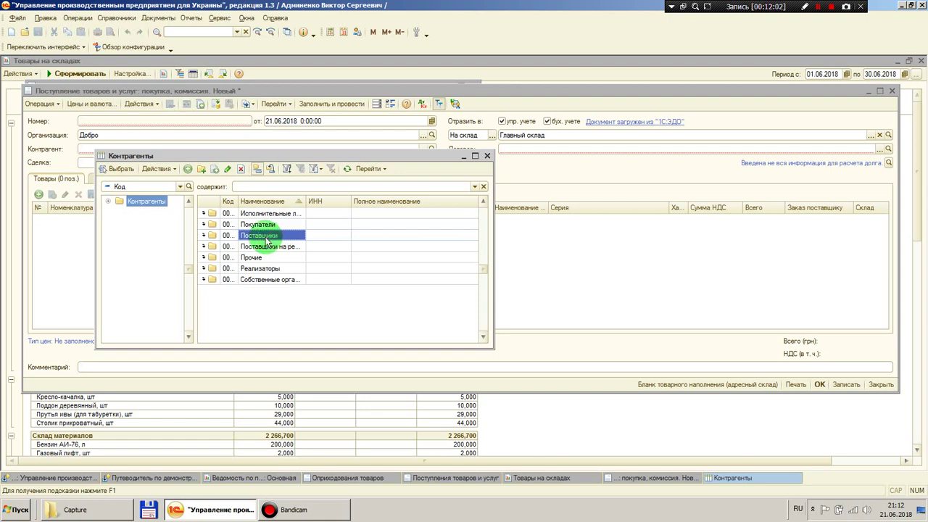
double_click(266, 238)
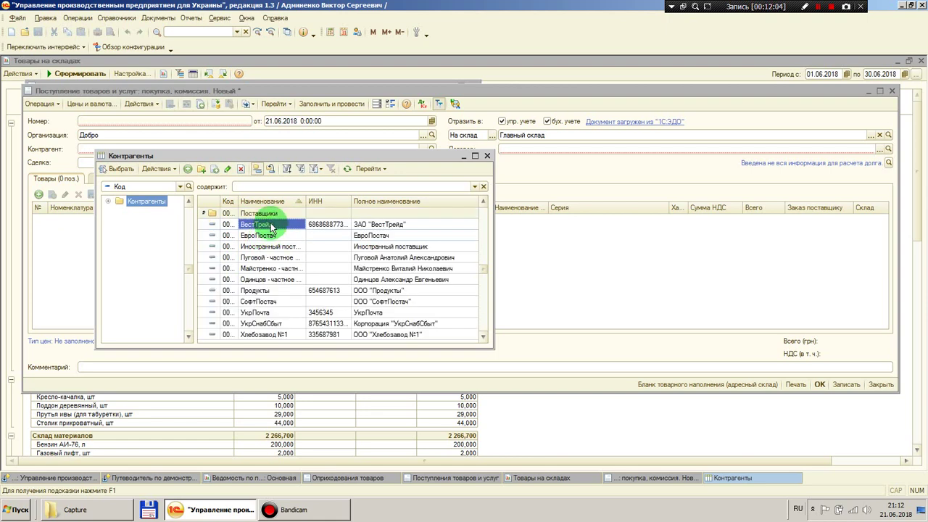
double_click(271, 225)
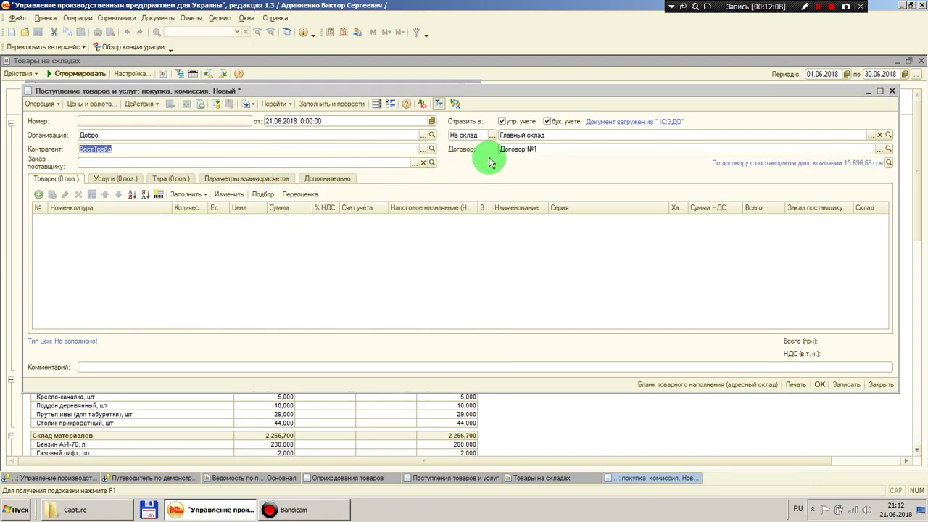
- Inspect how settlements are kept in the supplier's "Договор №1" for management, accounting and tax records, and return to the receipt
left_click(551, 147)
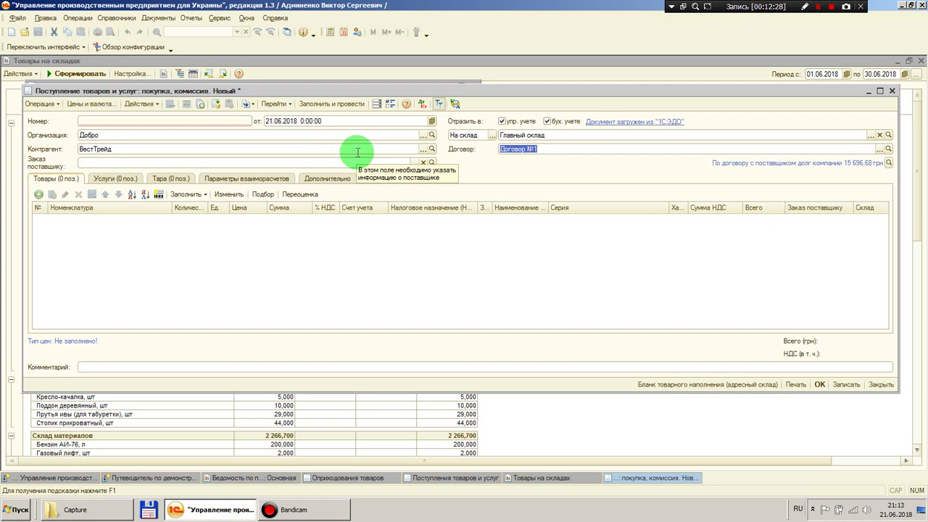
left_click(879, 148)
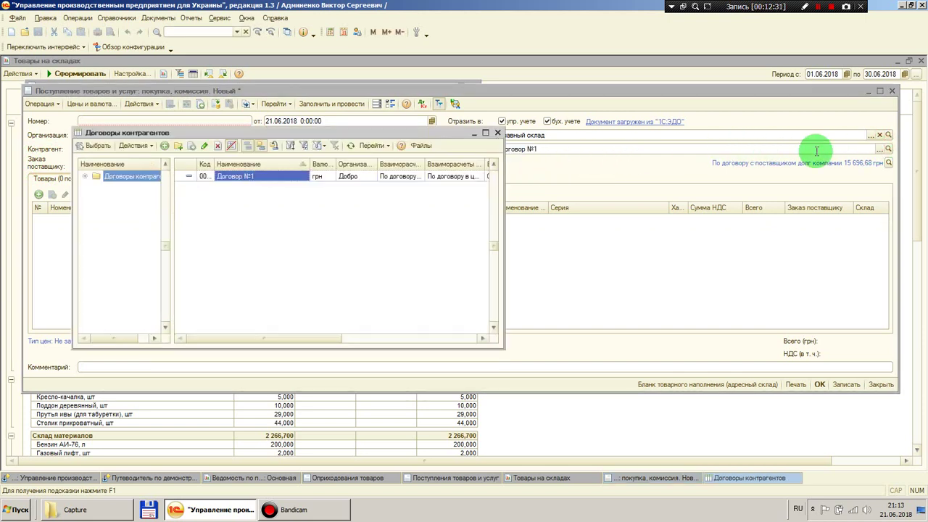
left_click(206, 147)
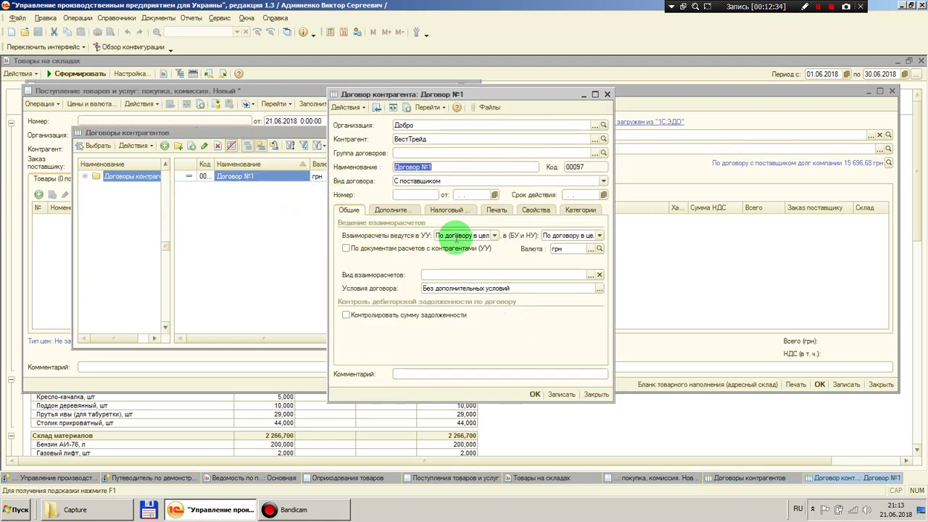
left_click(496, 236)
left_click(462, 247)
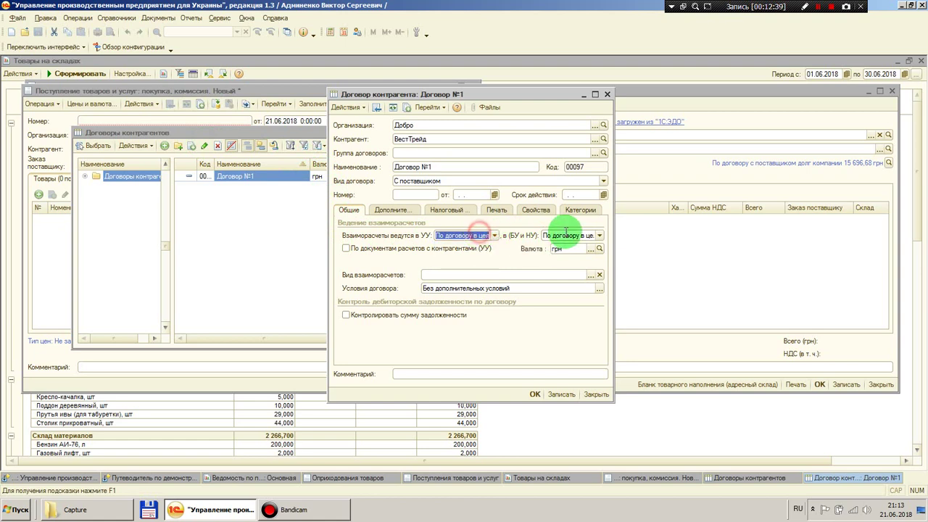
left_click(599, 236)
left_click(573, 247)
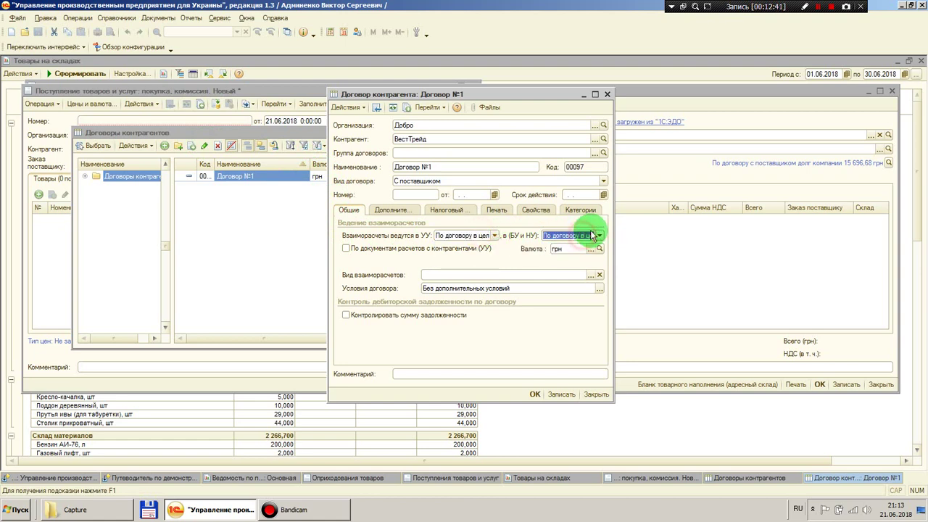
left_click(607, 94)
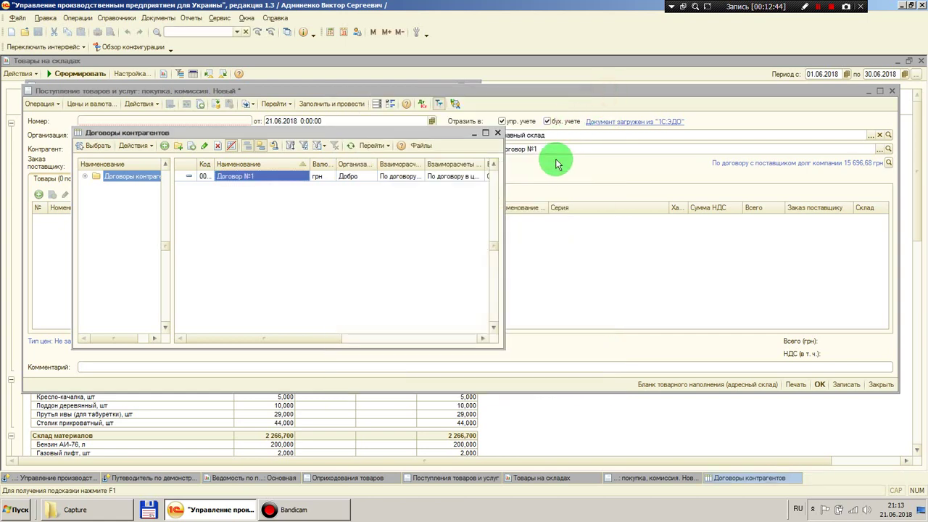
left_click(498, 133)
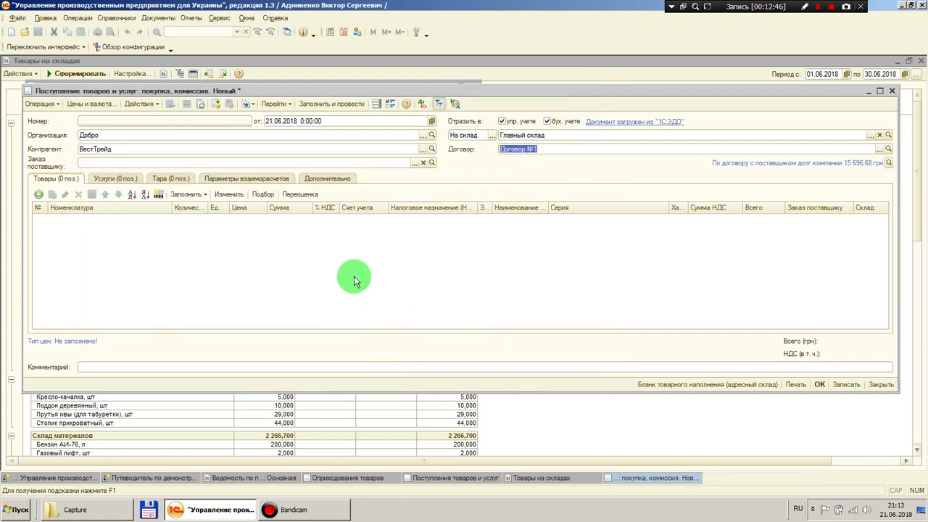
- Check the "Заказ поставщику" field and the options for filling the goods table from supplier orders
left_click(88, 162)
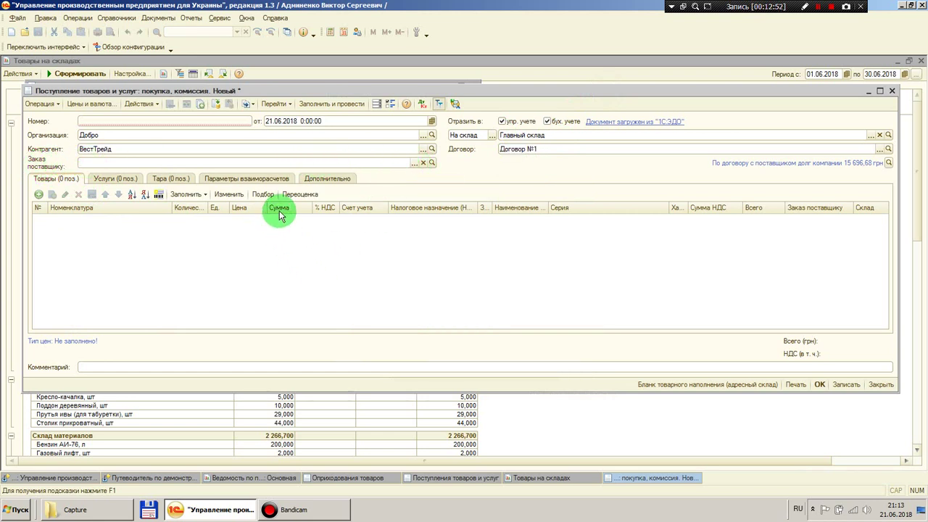
left_click(186, 195)
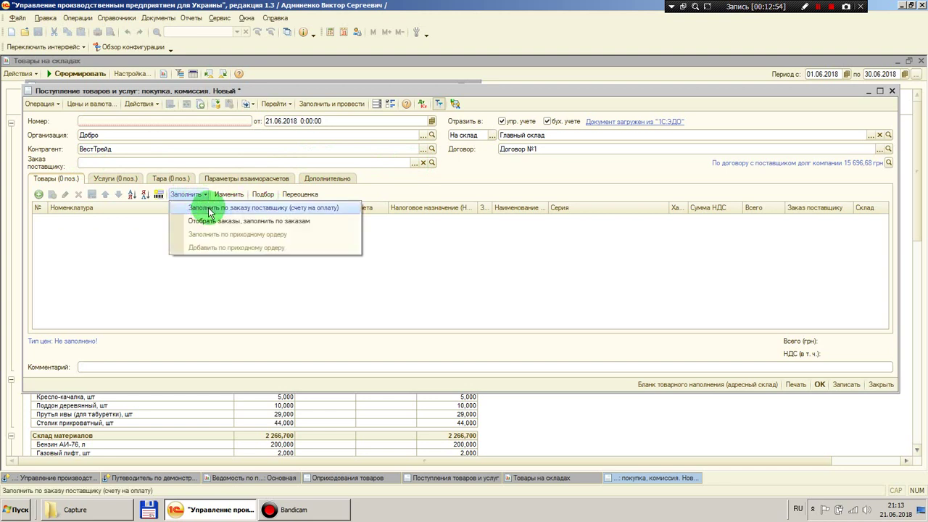
left_click(394, 254)
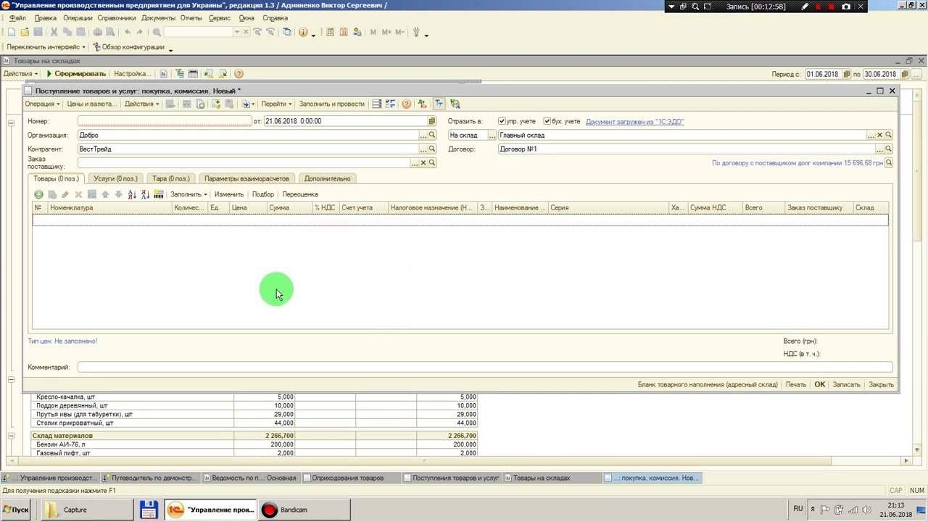
- Add a goods row with the item "Прут металлический Ф100мм" from the "Полуфабрикаты" group
left_click(39, 197)
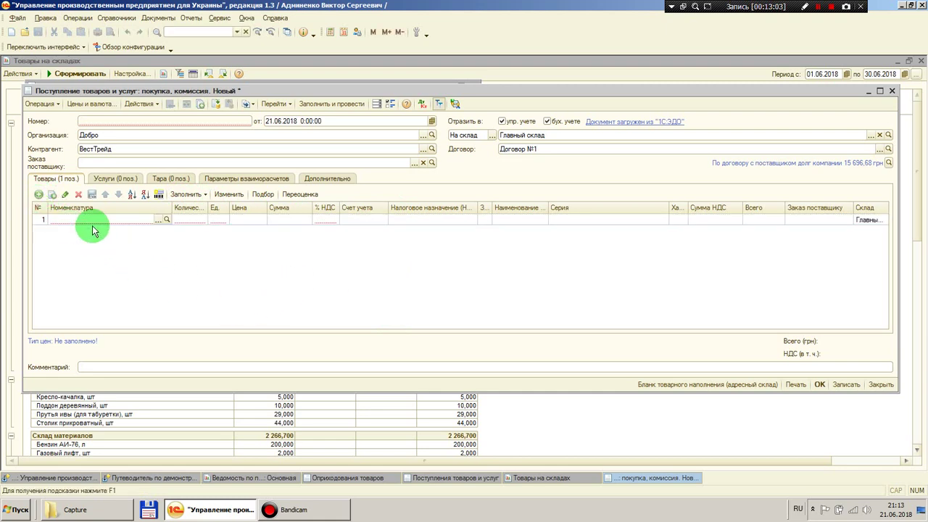
left_click(158, 221)
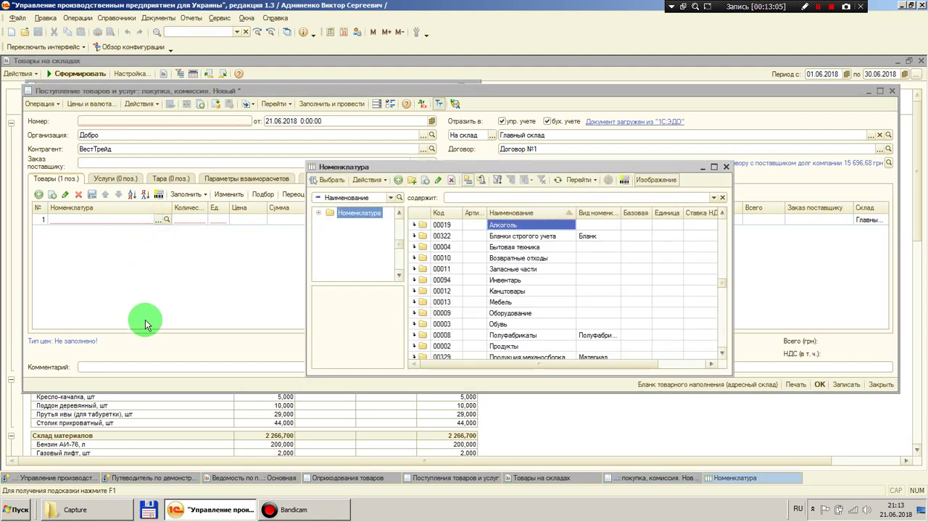
left_click(505, 313)
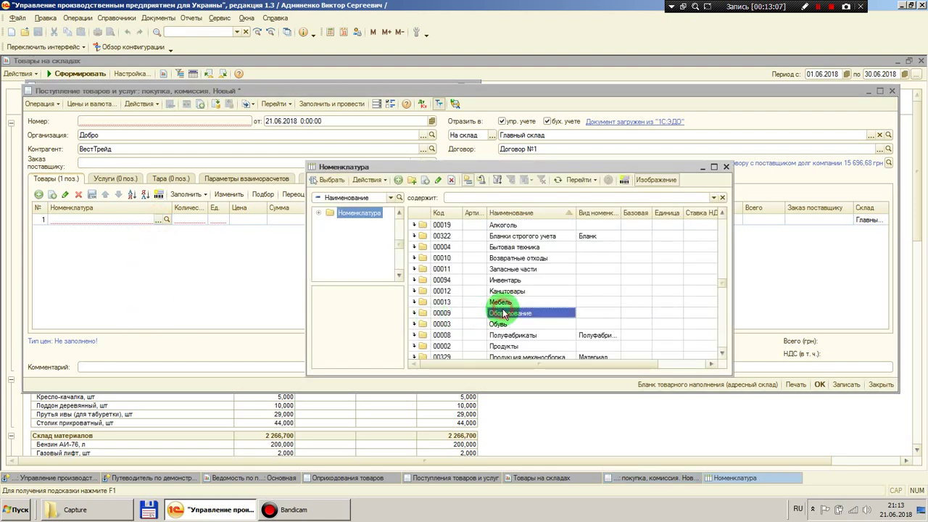
scroll(505, 313, "down", 3)
double_click(507, 247)
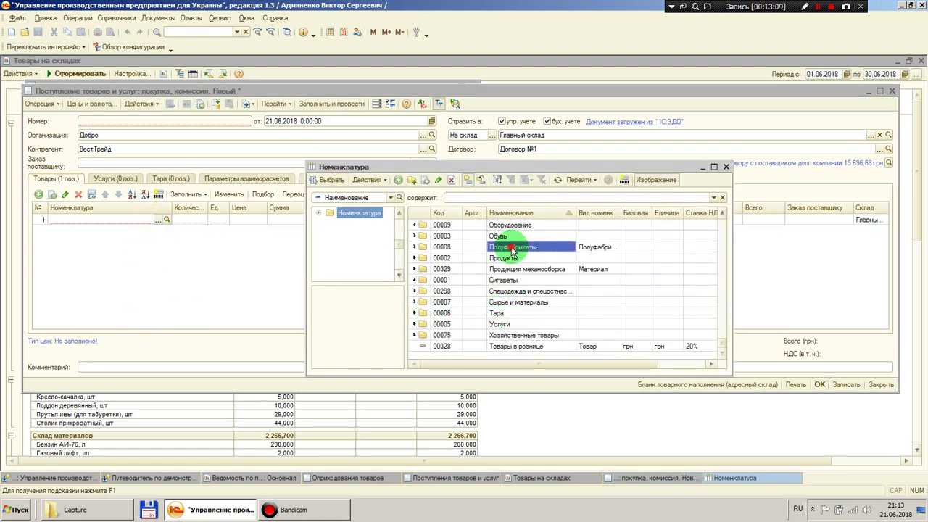
left_click(440, 213)
scroll(517, 298, "down", 4)
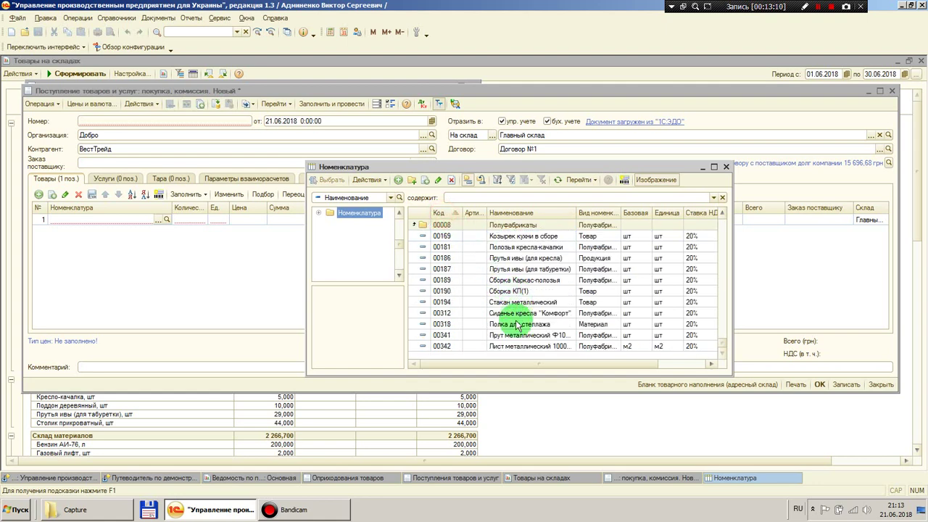
left_click(518, 336)
double_click(518, 336)
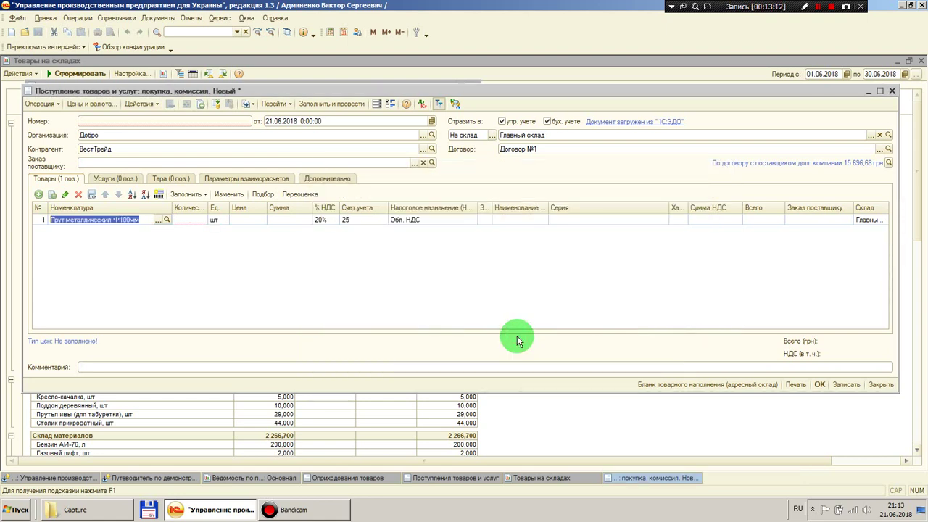
- Set the quantity of "Прут металлический Ф100мм" to 2
left_click(189, 219)
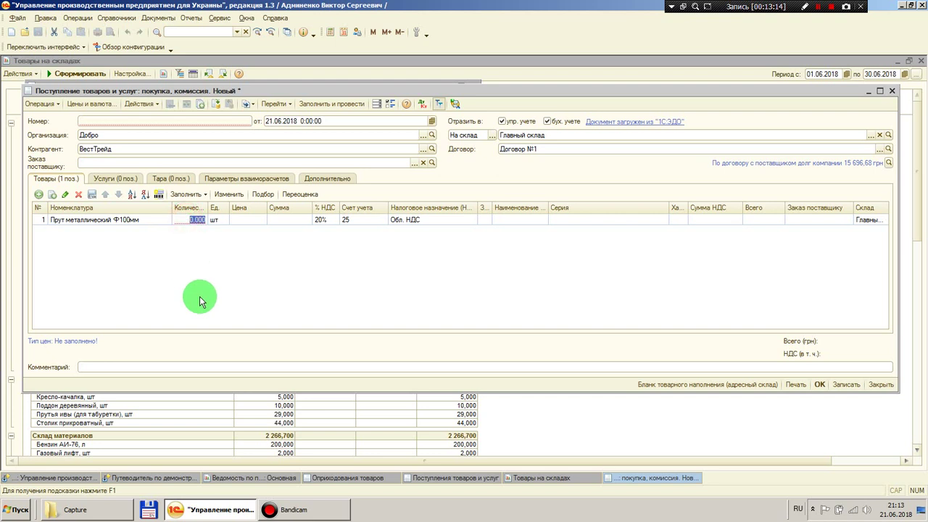
type("2")
left_click(226, 280)
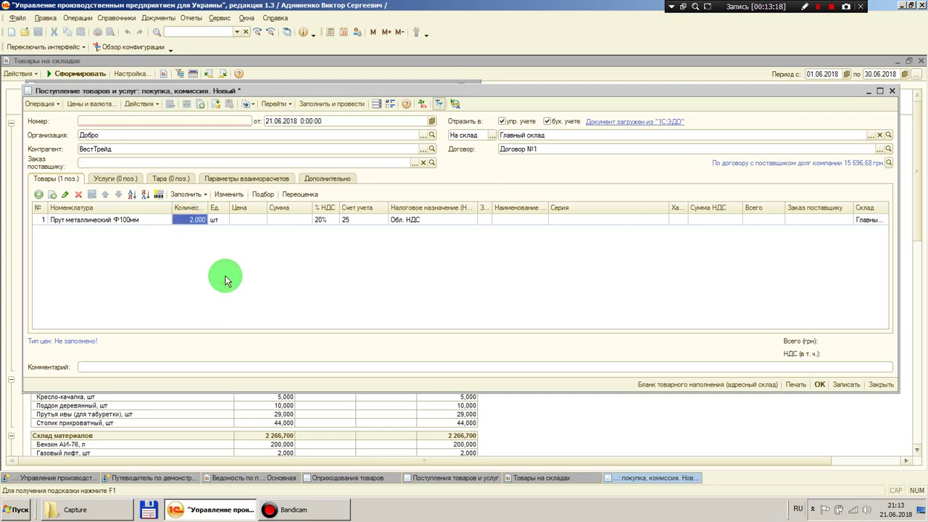
- Check the receipt's "Цены и валюта" settings and set the price of "Прут металлический Ф100мм" to 20
double_click(120, 148)
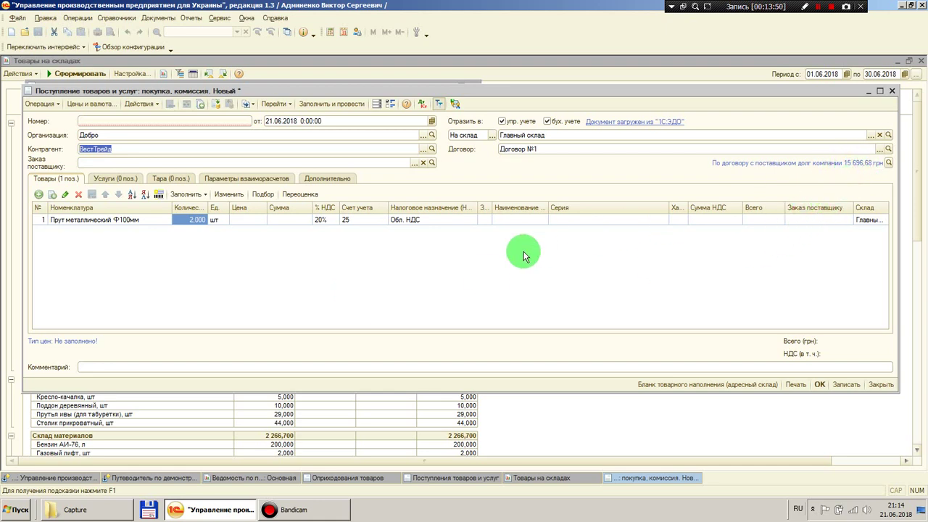
left_click(245, 220)
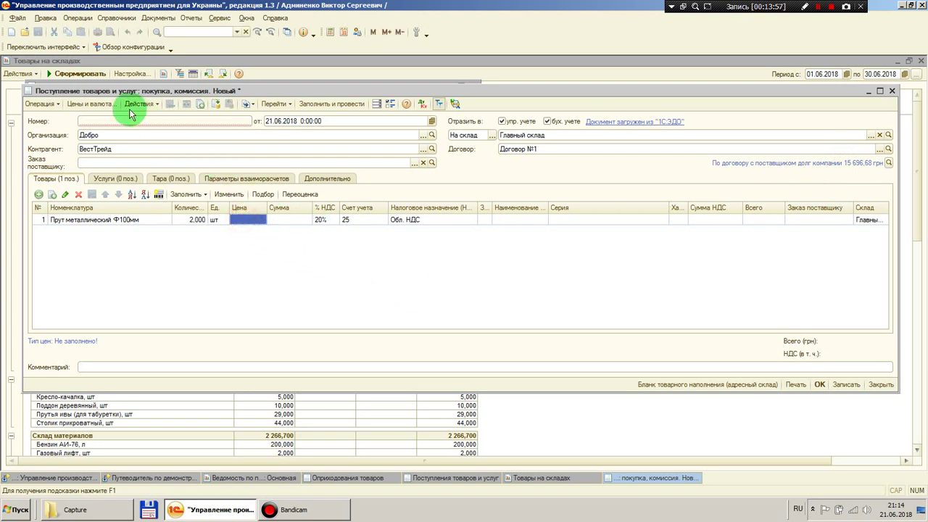
left_click(93, 104)
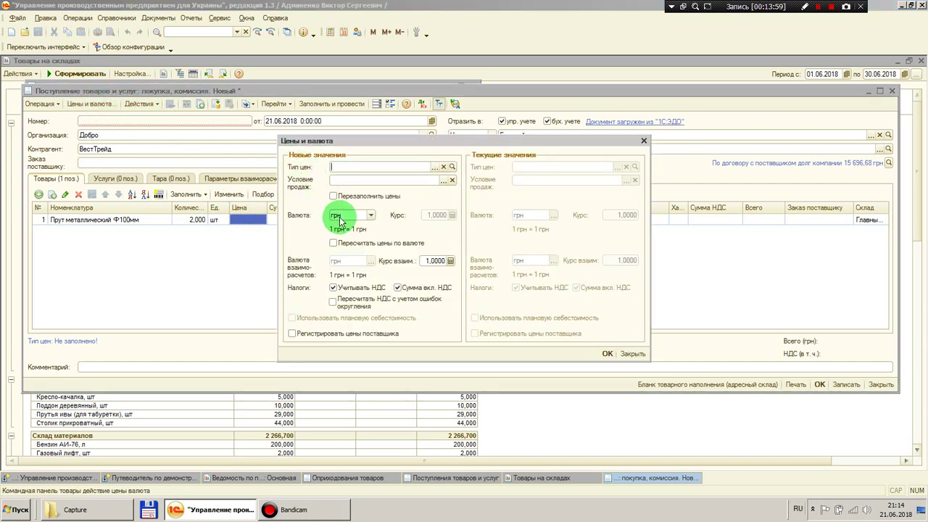
left_click(643, 142)
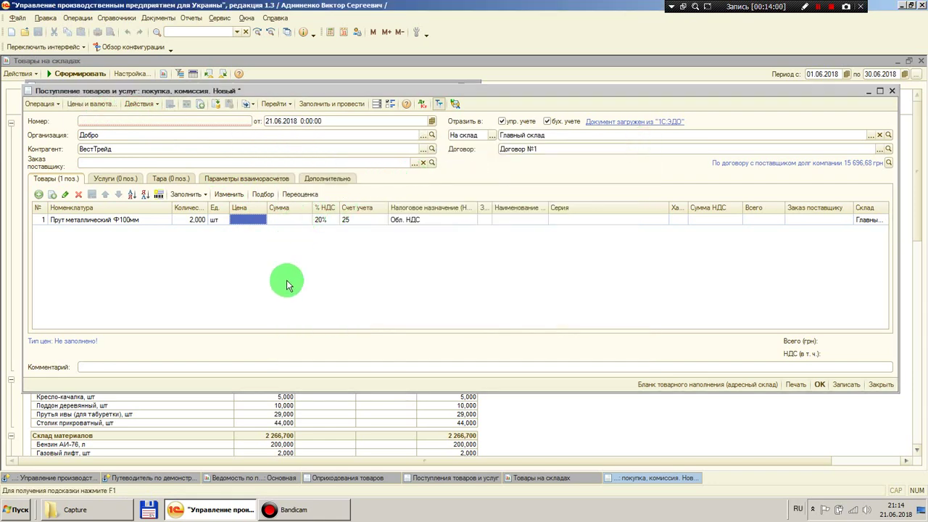
double_click(243, 220)
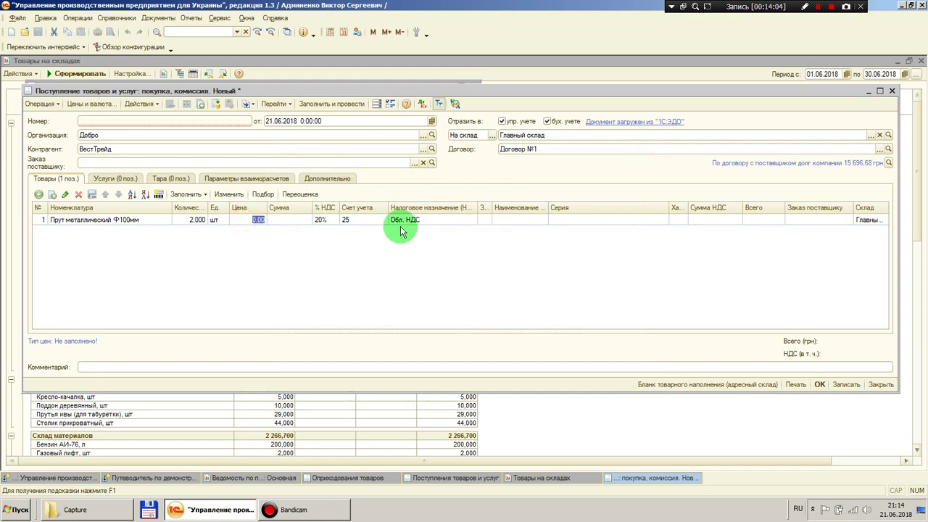
key("Return")
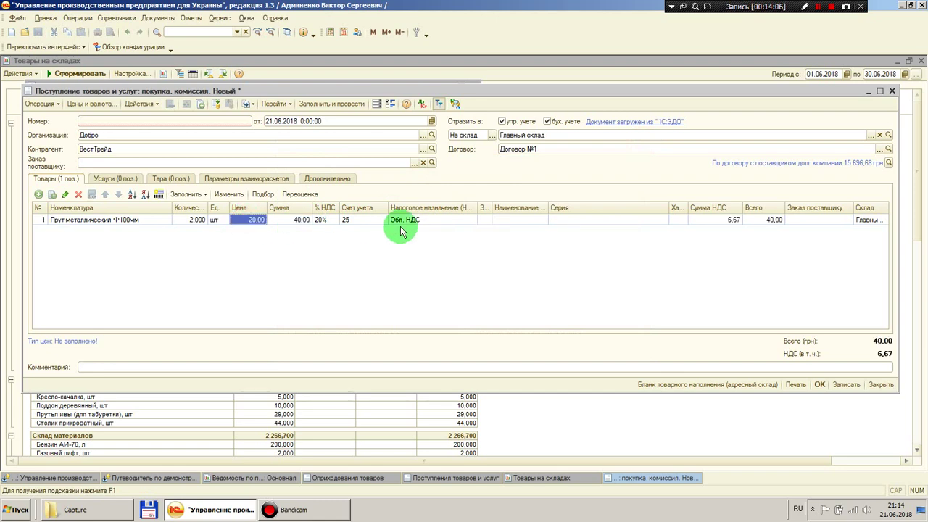
- Check the goods row's VAT amount and the "Сумма вкл. НДС" option in the receipt's price and currency settings
left_click(720, 220)
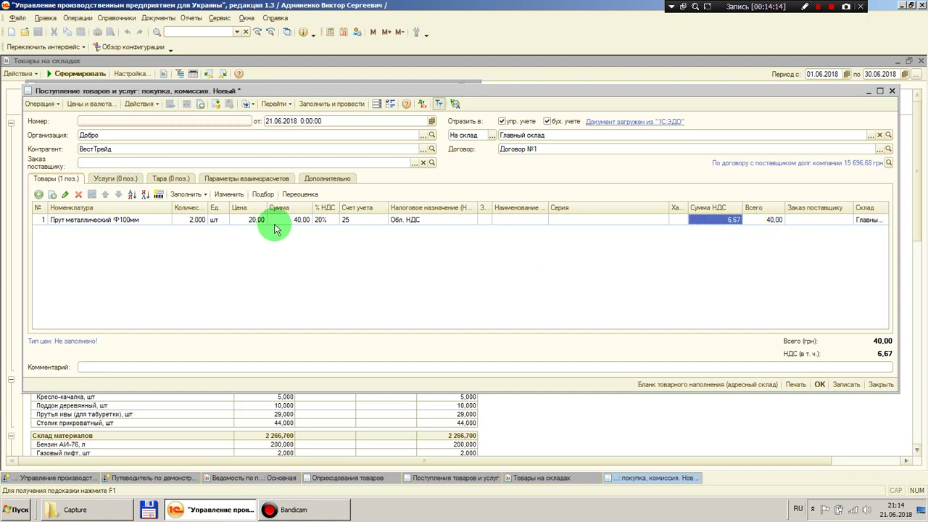
left_click(93, 105)
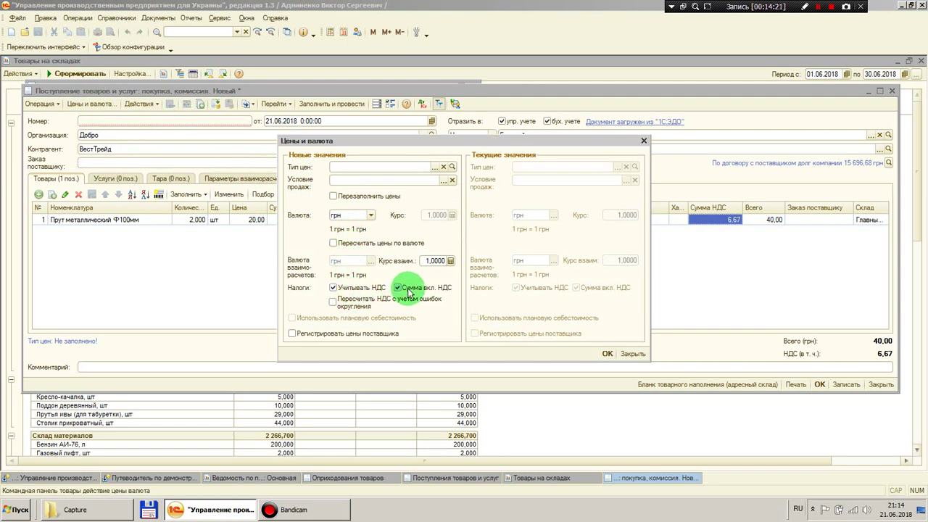
left_click(643, 141)
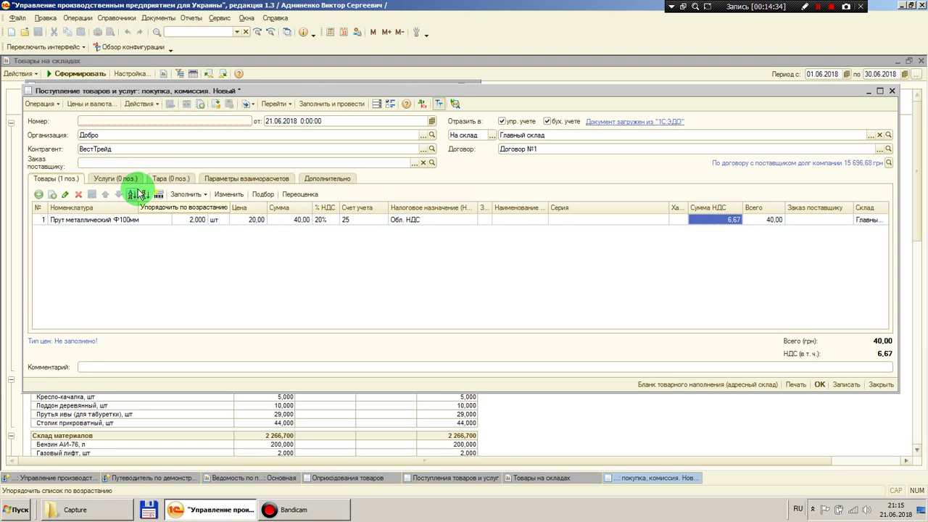
- Review the receipt's settlement accounts under "Параметры взаиморасчетов", and save and close the document
left_click(219, 178)
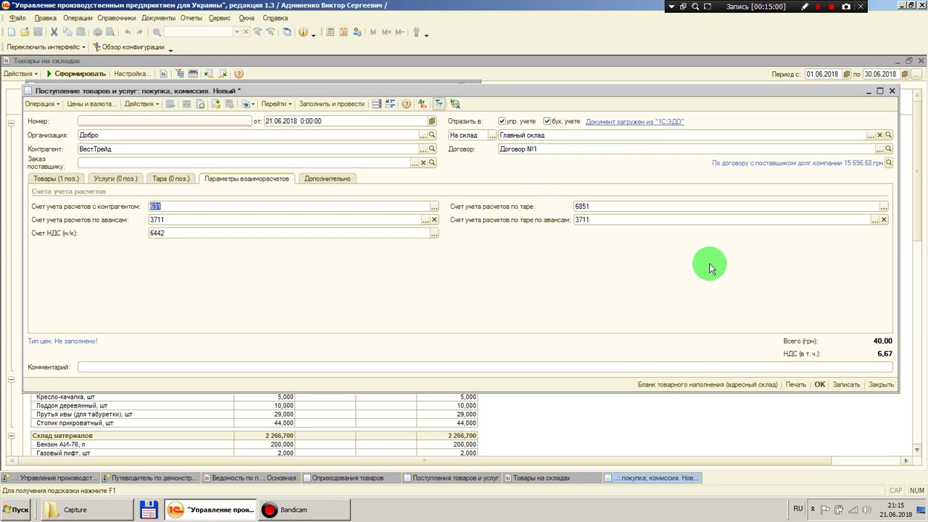
left_click(819, 385)
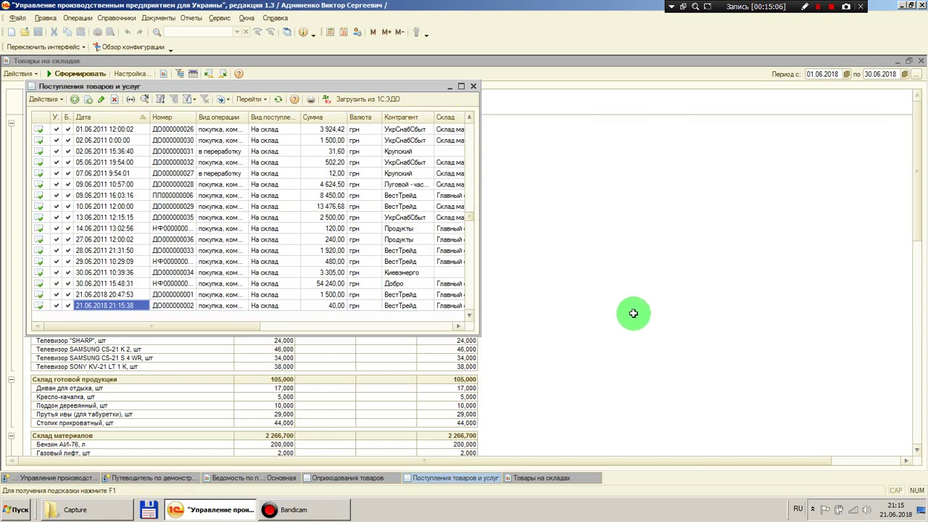
- Return to the "Товары на складах" report and regenerate it to refresh the receipts of "Прут металлический Ф100мм"
left_click(629, 298)
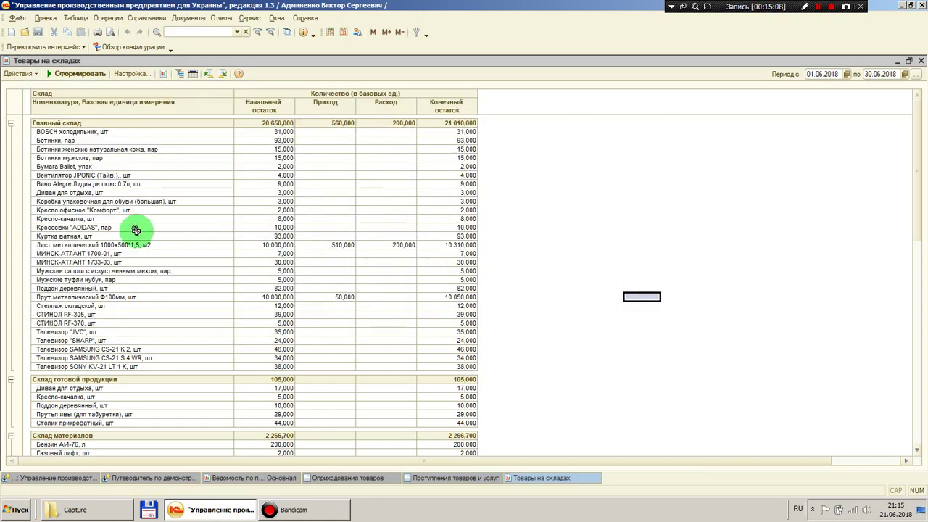
left_click(332, 296)
left_click(80, 74)
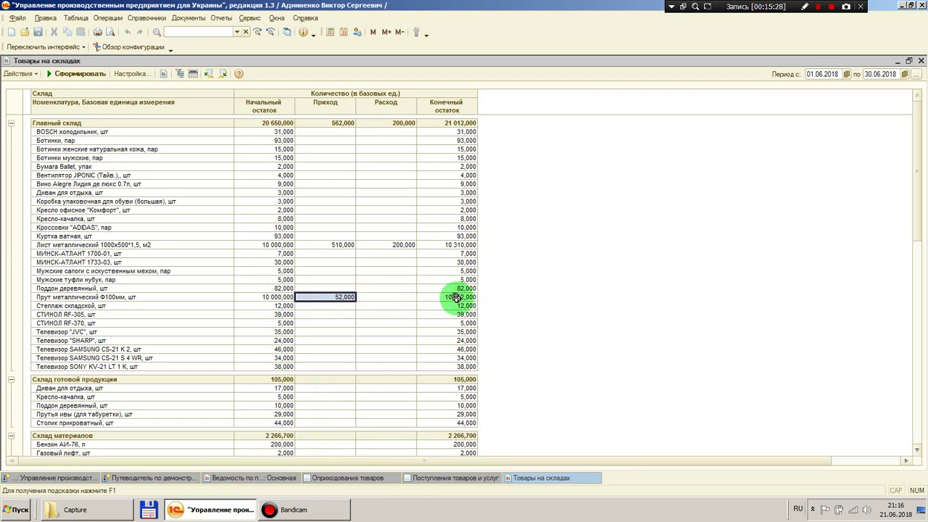
- Examine the opening balance, receipts, issues and closing balance of "Лист металлический 1000х500*1,5" in "Главный склад"
left_click(340, 245)
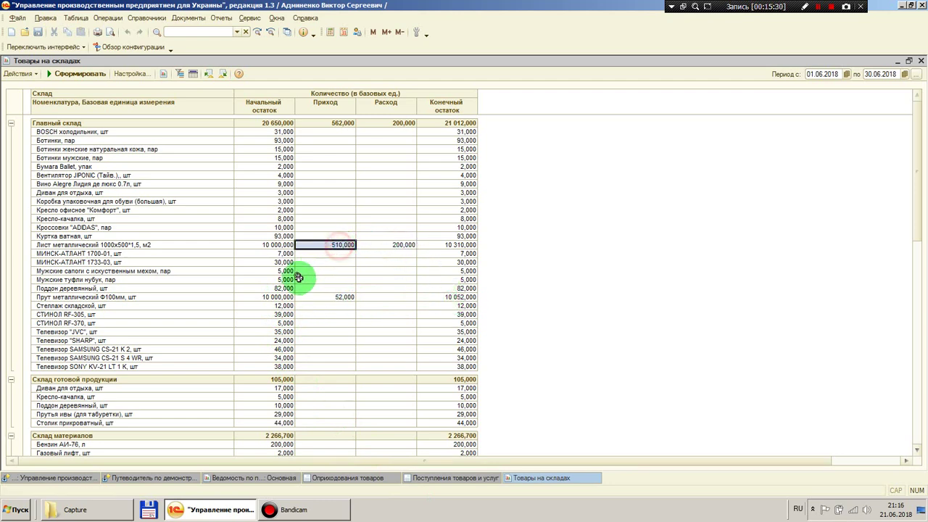
double_click(394, 244)
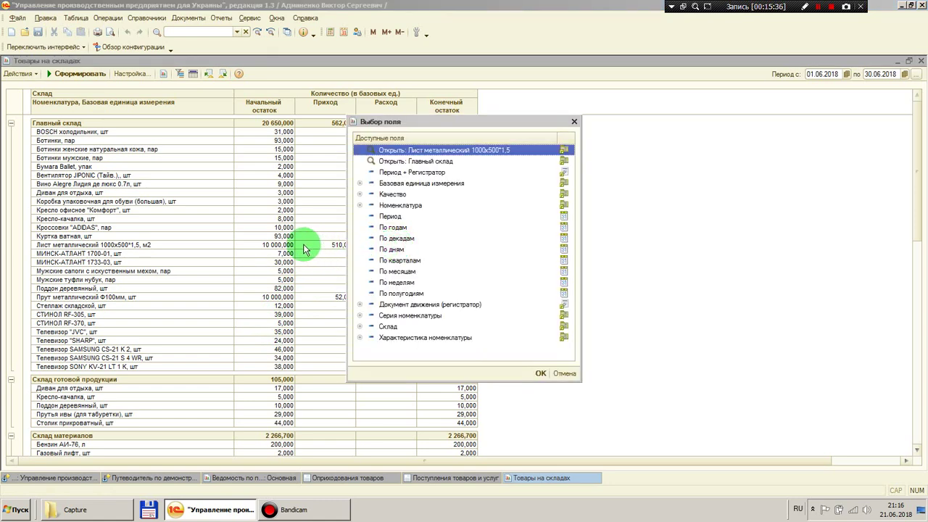
left_click(574, 121)
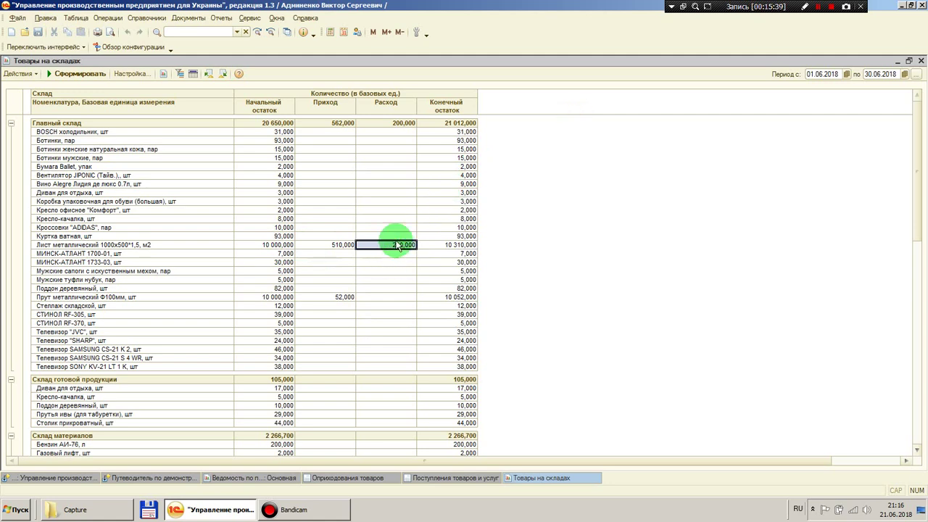
left_click(268, 245)
left_click(307, 245)
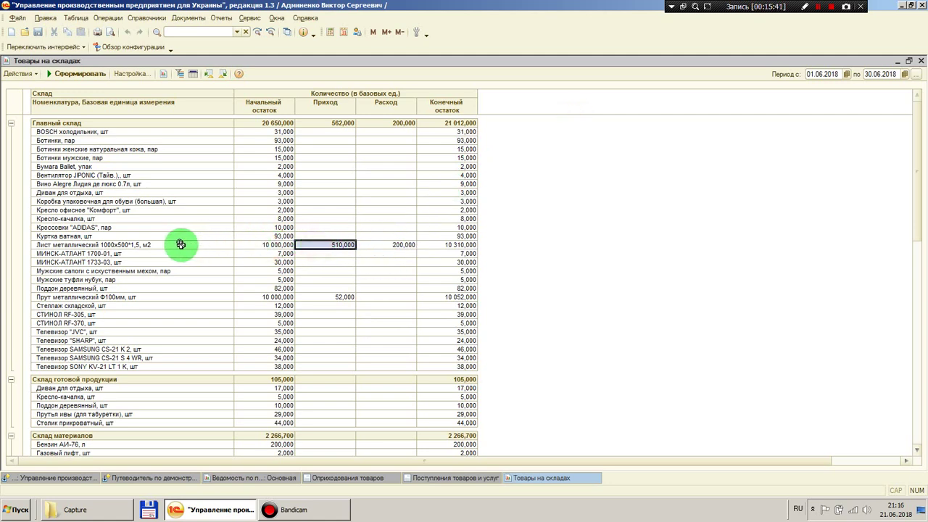
left_click(403, 245)
left_click(444, 245)
left_click(385, 245)
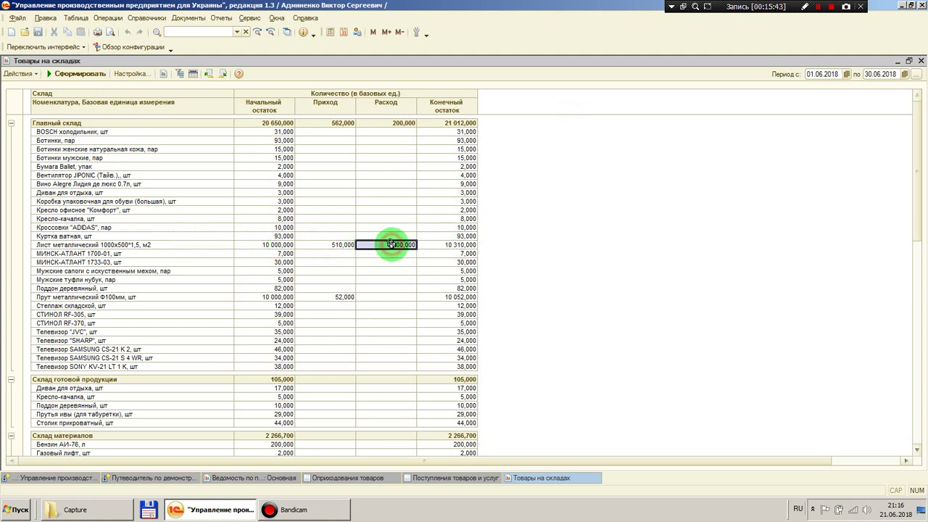
- Break down the issued quantity of "Лист металлический 1000х500*1,5" by "Документ движения (регистратор)"
double_click(397, 244)
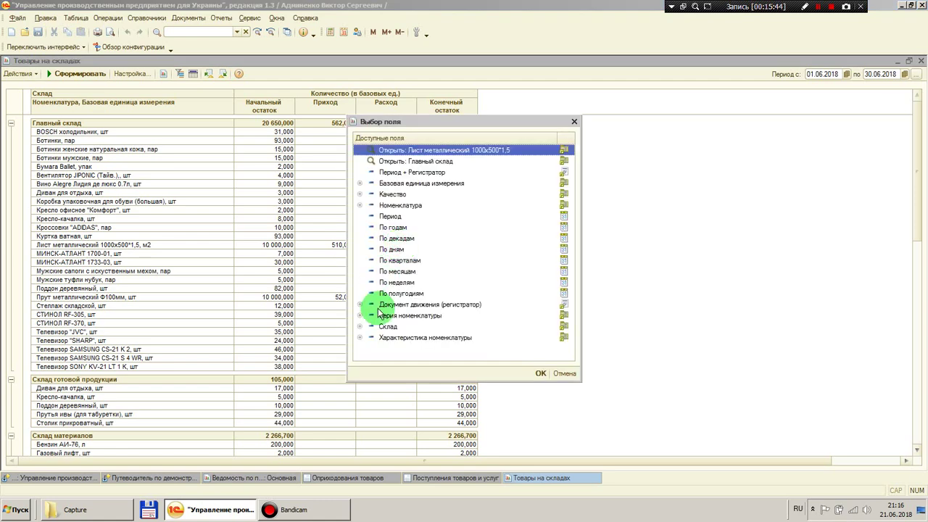
left_click(421, 305)
double_click(420, 305)
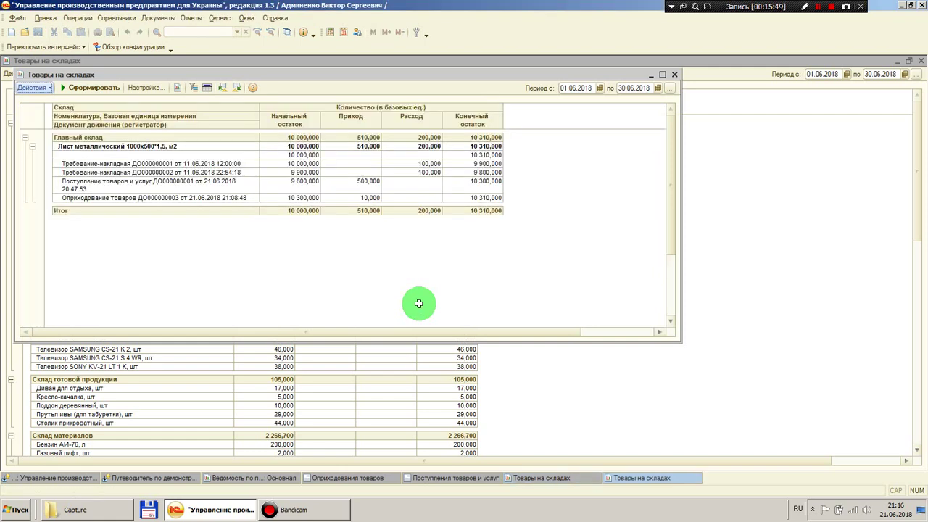
- Examine the metal sheet's movement documents, the report period's start date and the opening balance
left_click(133, 164)
left_click(136, 174)
left_click(134, 184)
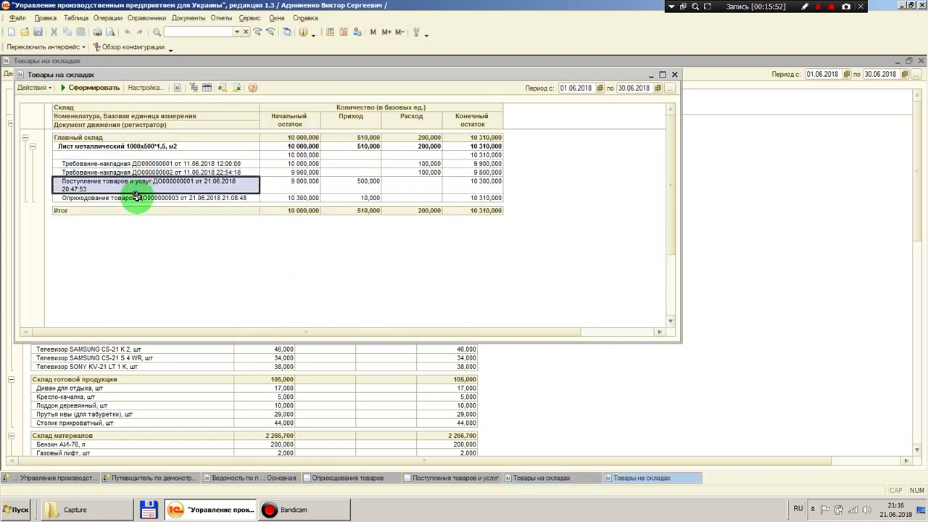
left_click(131, 202)
left_click(137, 198)
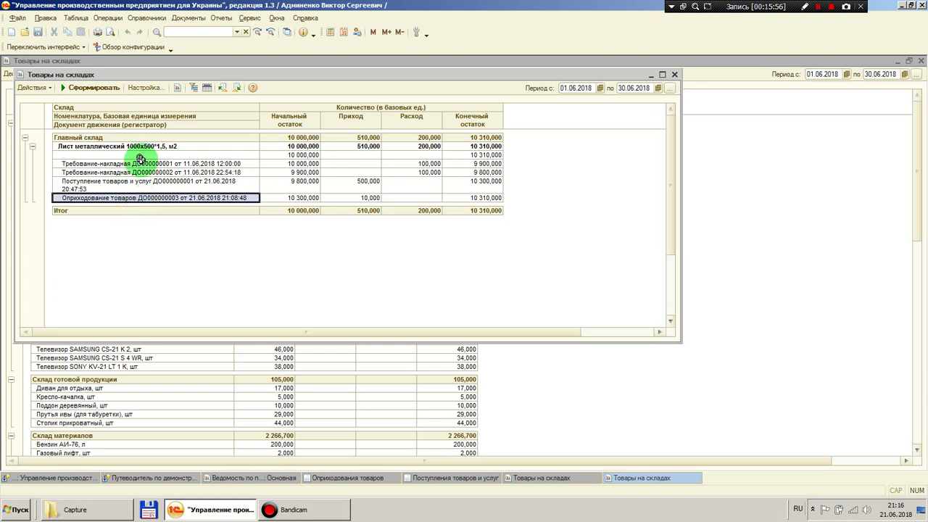
left_click(569, 88)
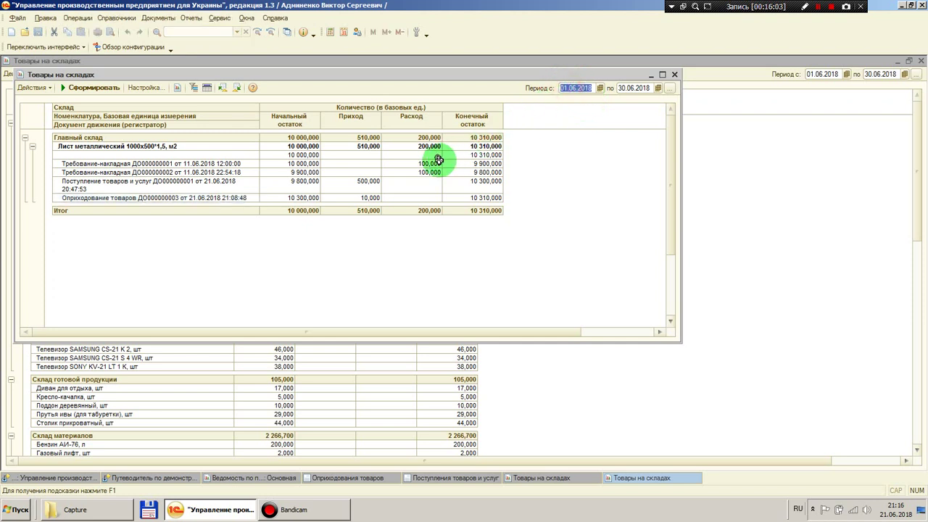
left_click(294, 152)
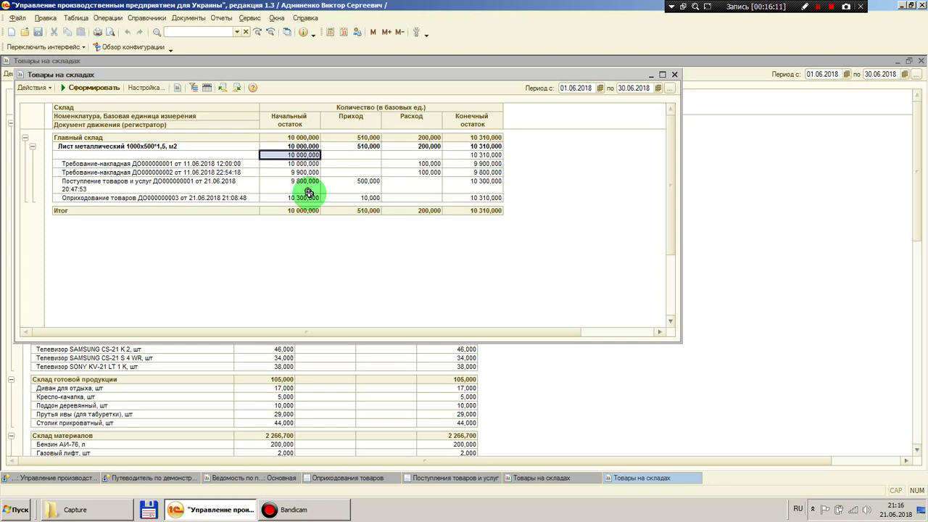
- Clear the start date of the detailed report's period and regenerate the report
left_click(601, 88)
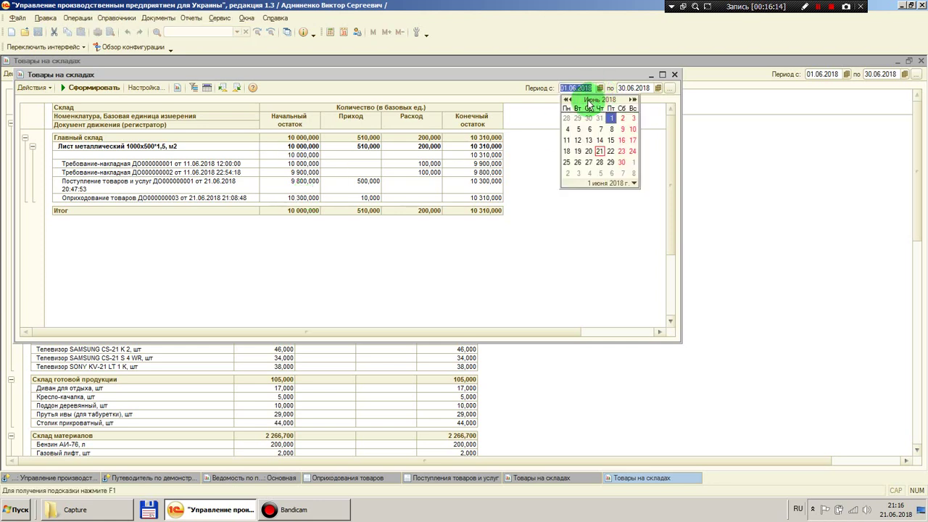
left_click(574, 88)
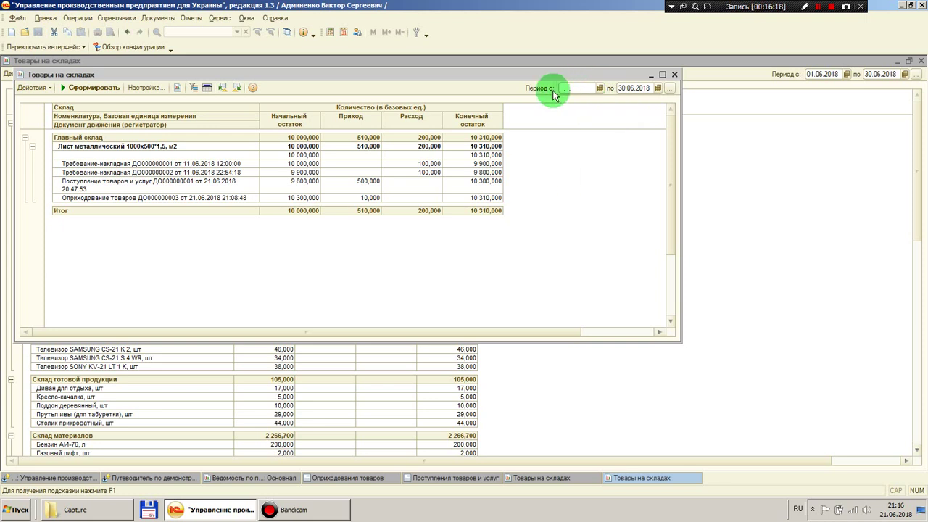
left_click(100, 92)
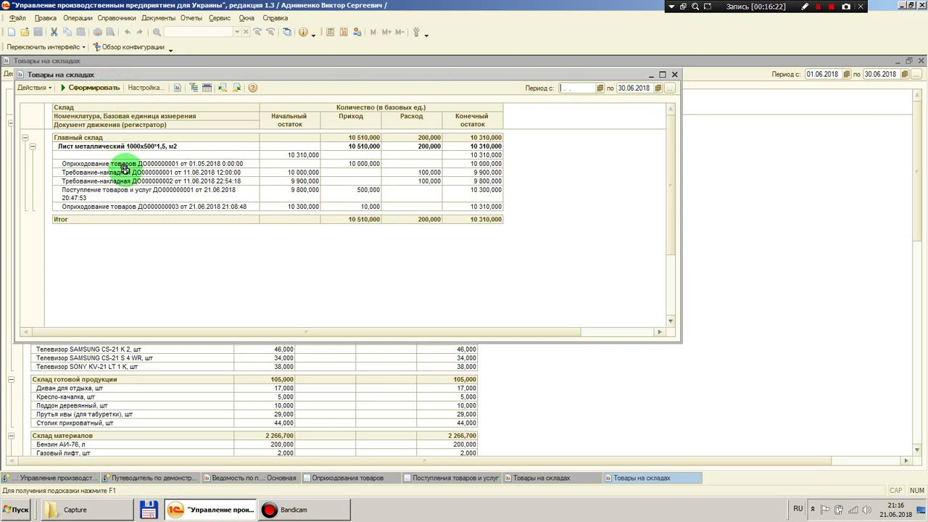
- Examine how the 01.05.2018 "Оприходование товаров" and the two "Требование-накладная" documents change the metal sheet's balance
left_click(281, 154)
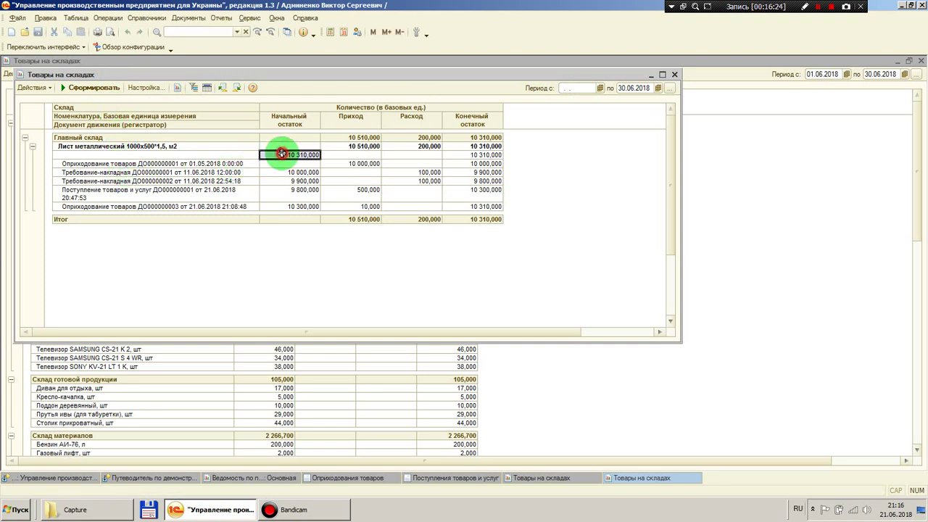
left_click(203, 163)
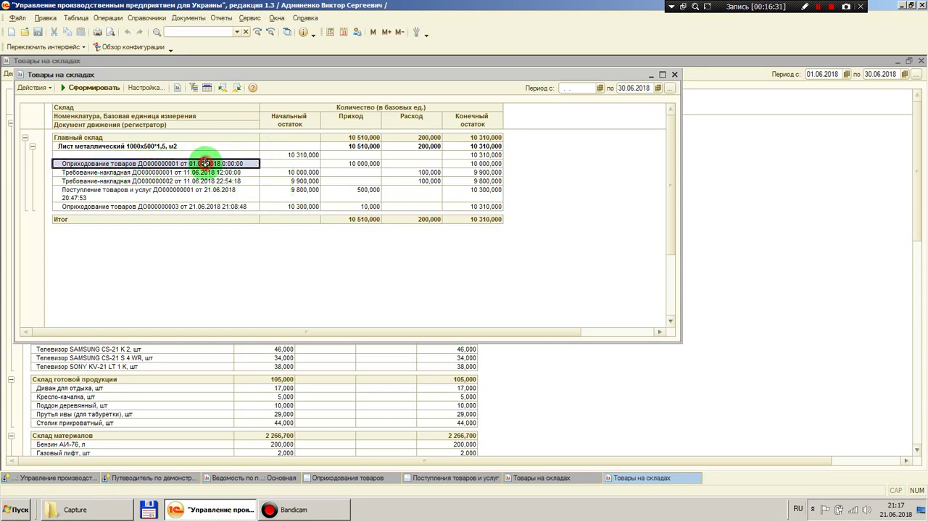
left_click(356, 163)
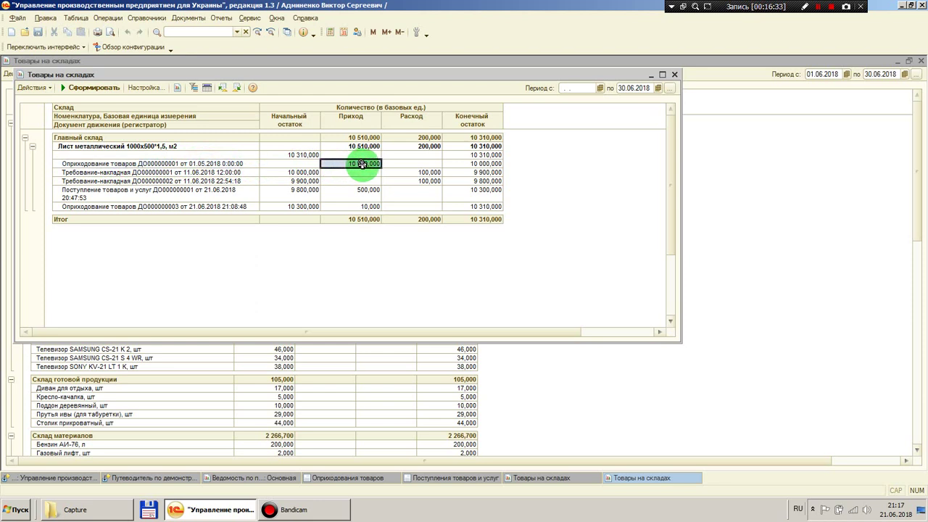
left_click(134, 175)
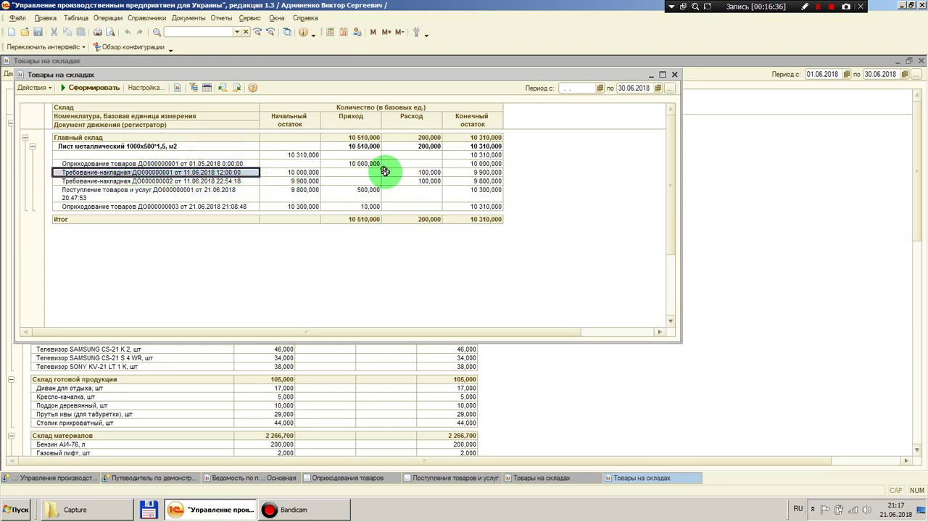
left_click(428, 173)
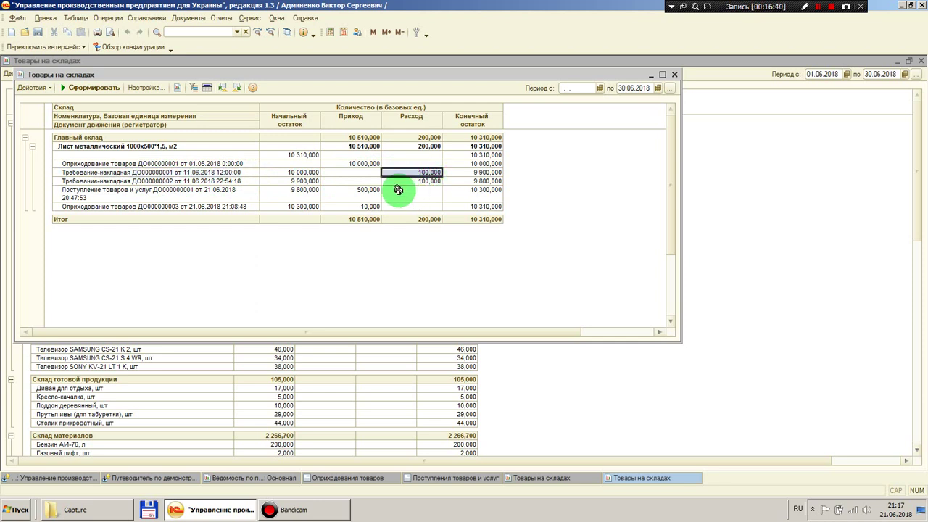
left_click(229, 181)
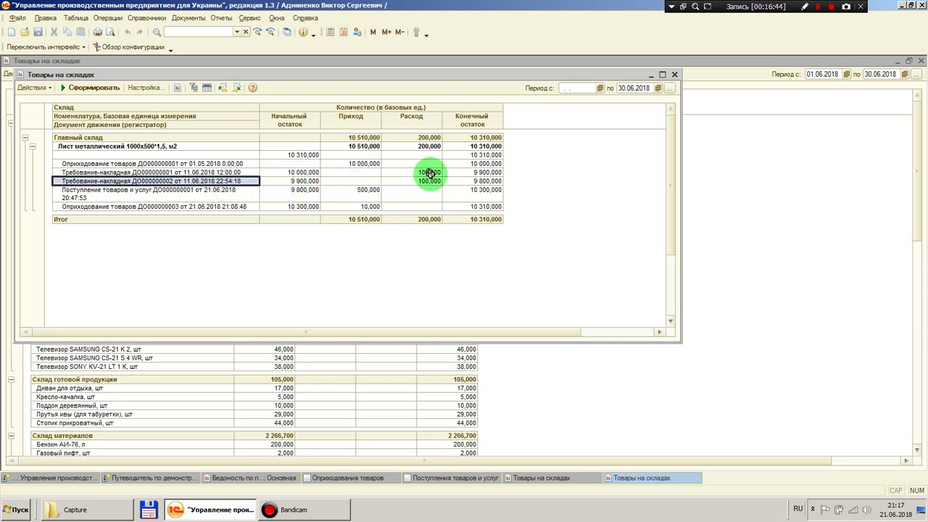
left_click(296, 181)
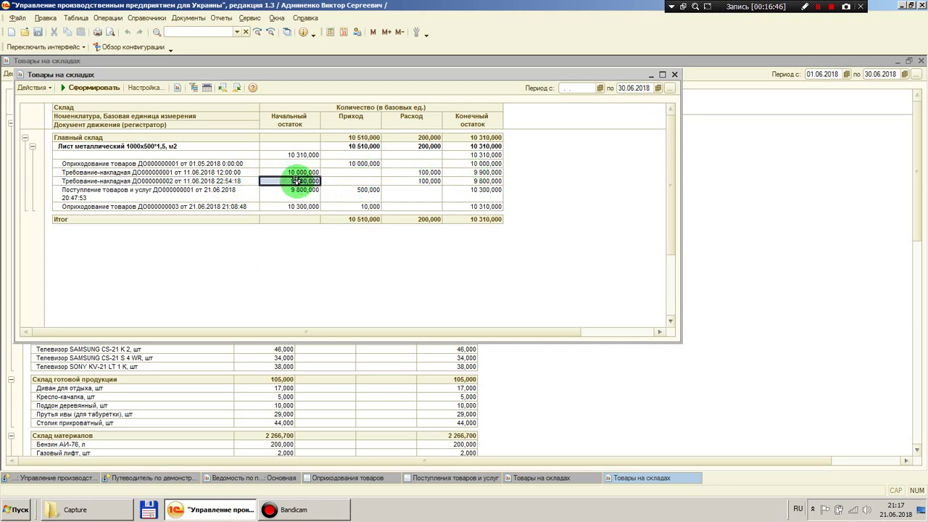
left_click(430, 173)
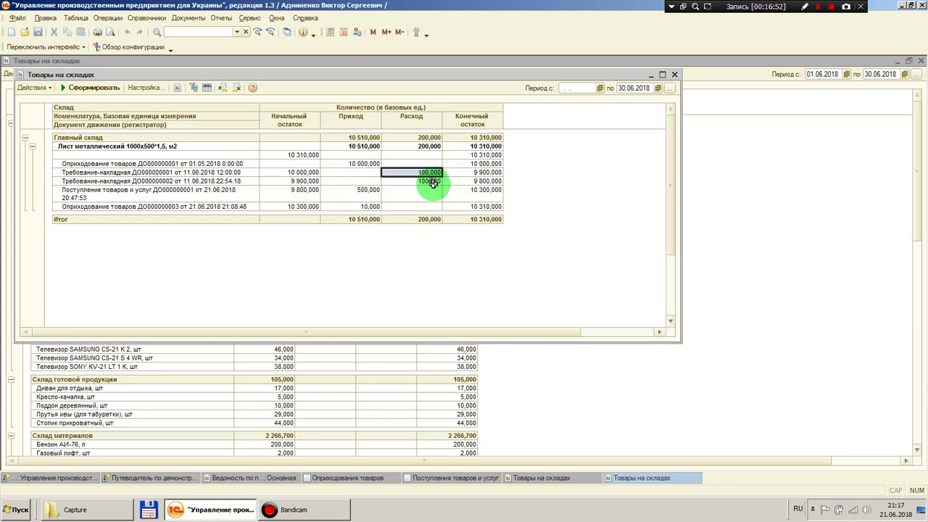
- Review the metal sheet's second requisition issue and the 21.06.2018 "Поступление товаров и услуг" and "Оприходование товаров" receipts, and close the detailed report
left_click(433, 182)
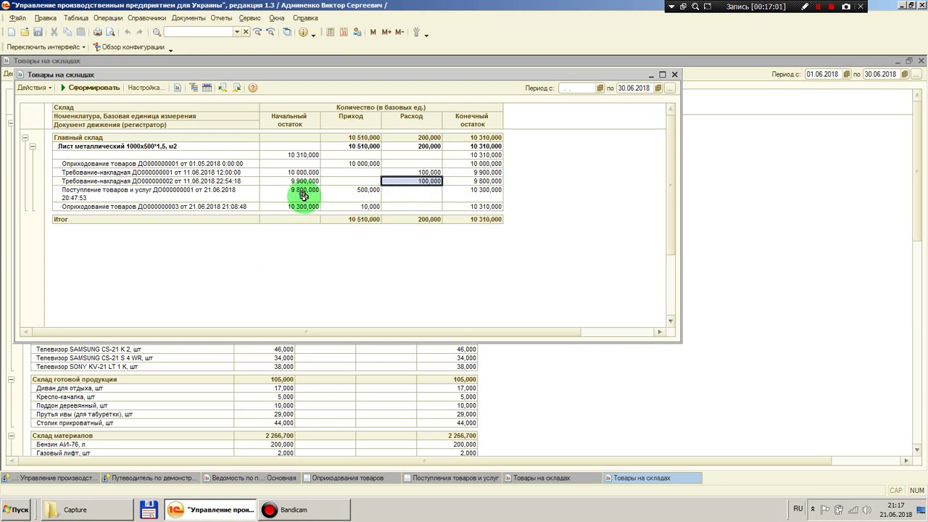
left_click(206, 197)
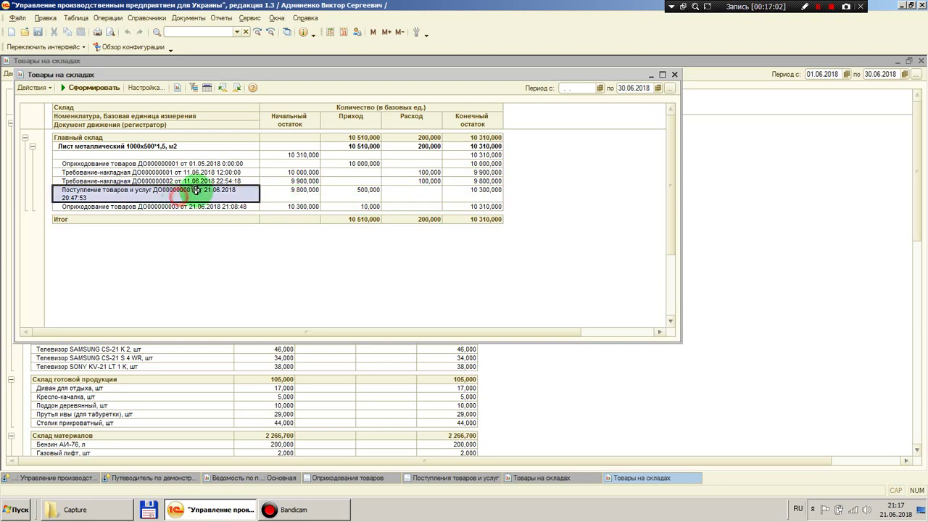
left_click(366, 196)
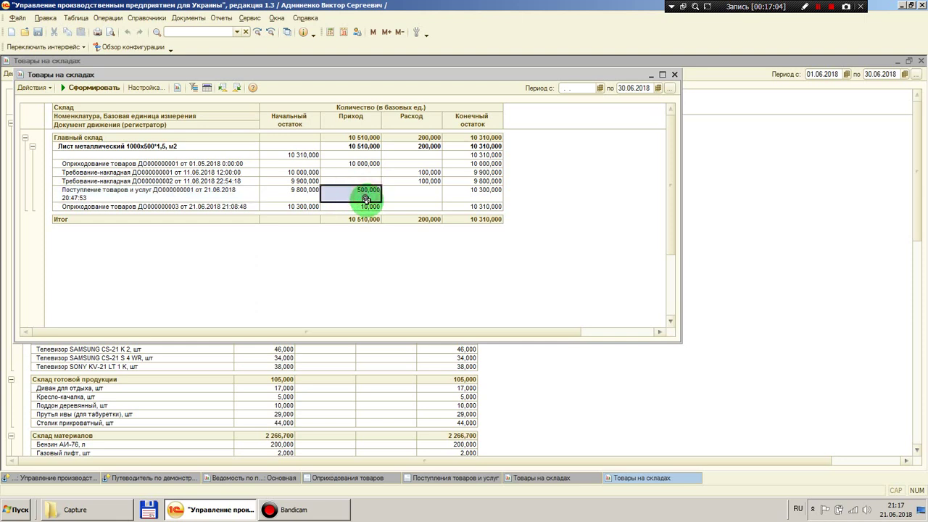
left_click(181, 209)
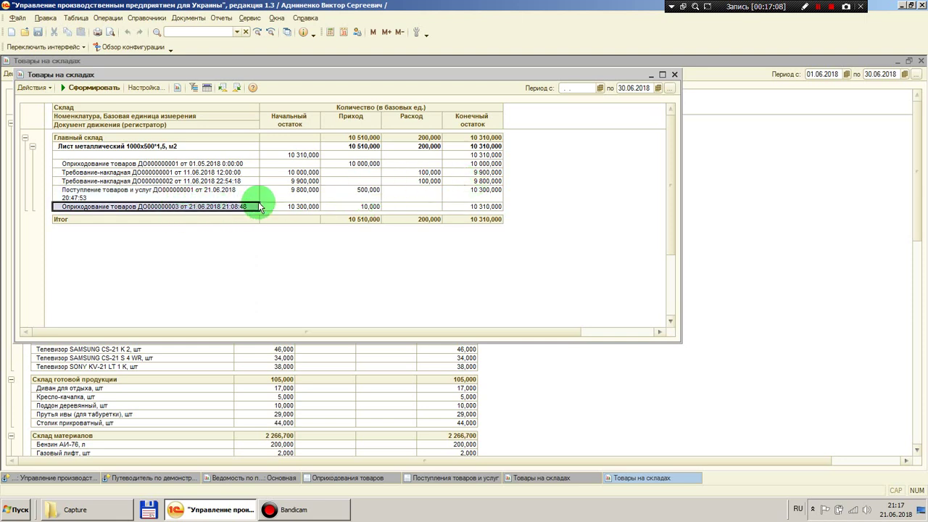
left_click(371, 206)
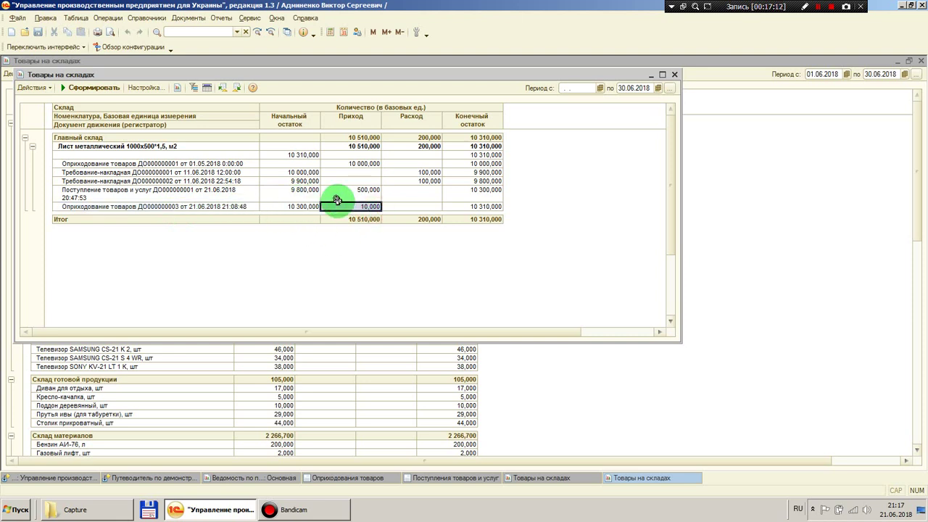
left_click(674, 75)
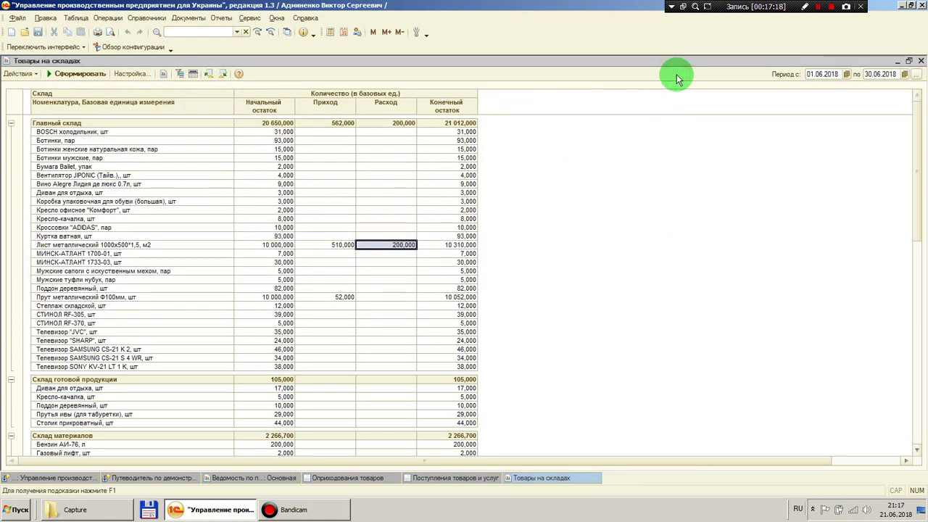